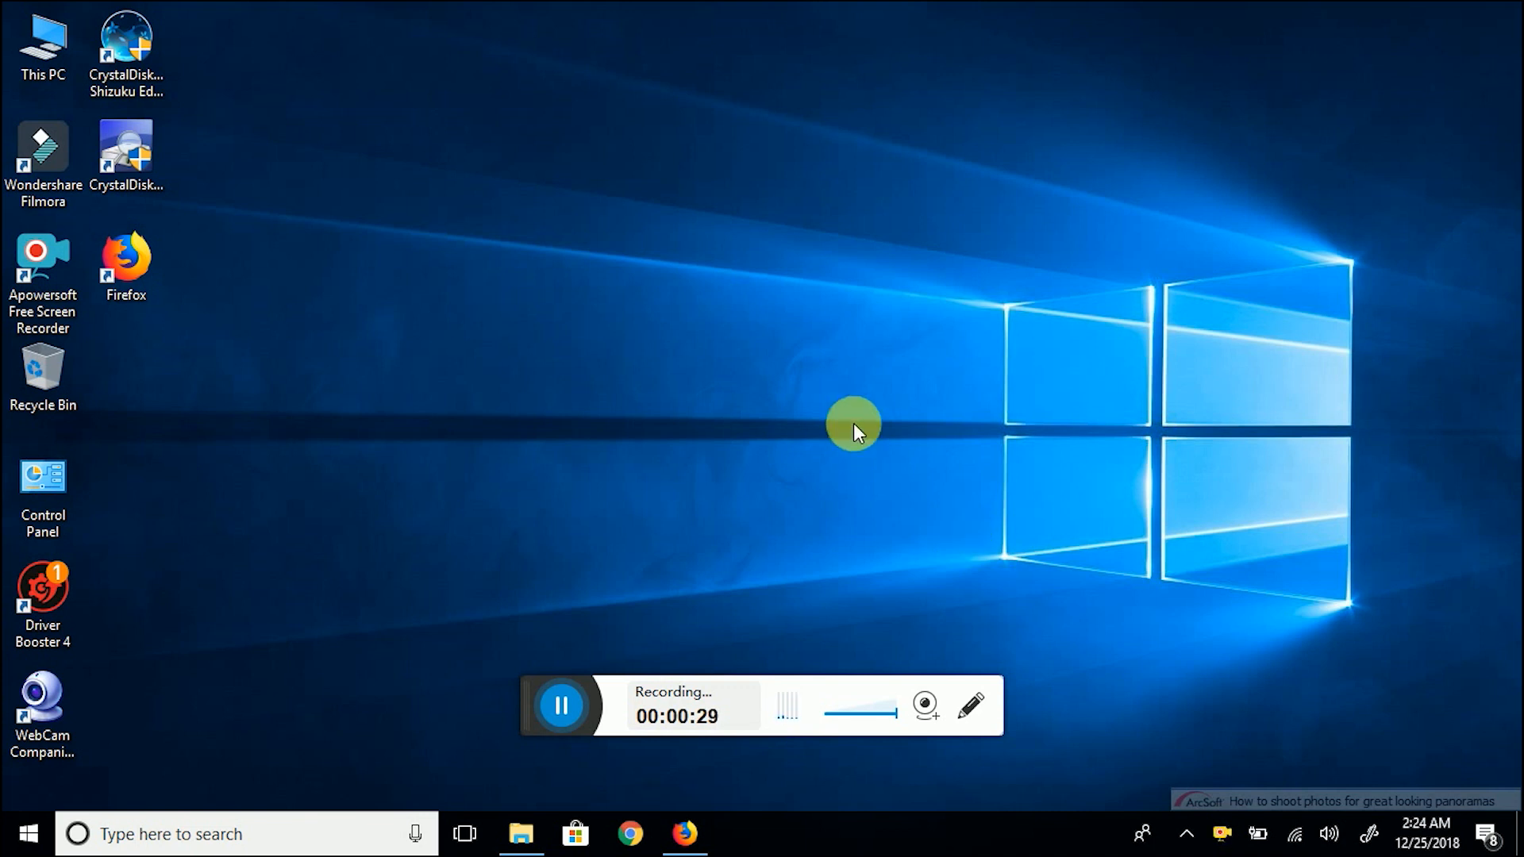
Step: Open Local Disk (E:) from This PC and launch the vlc-3.0.4-win64 installer
double_click(57, 50)
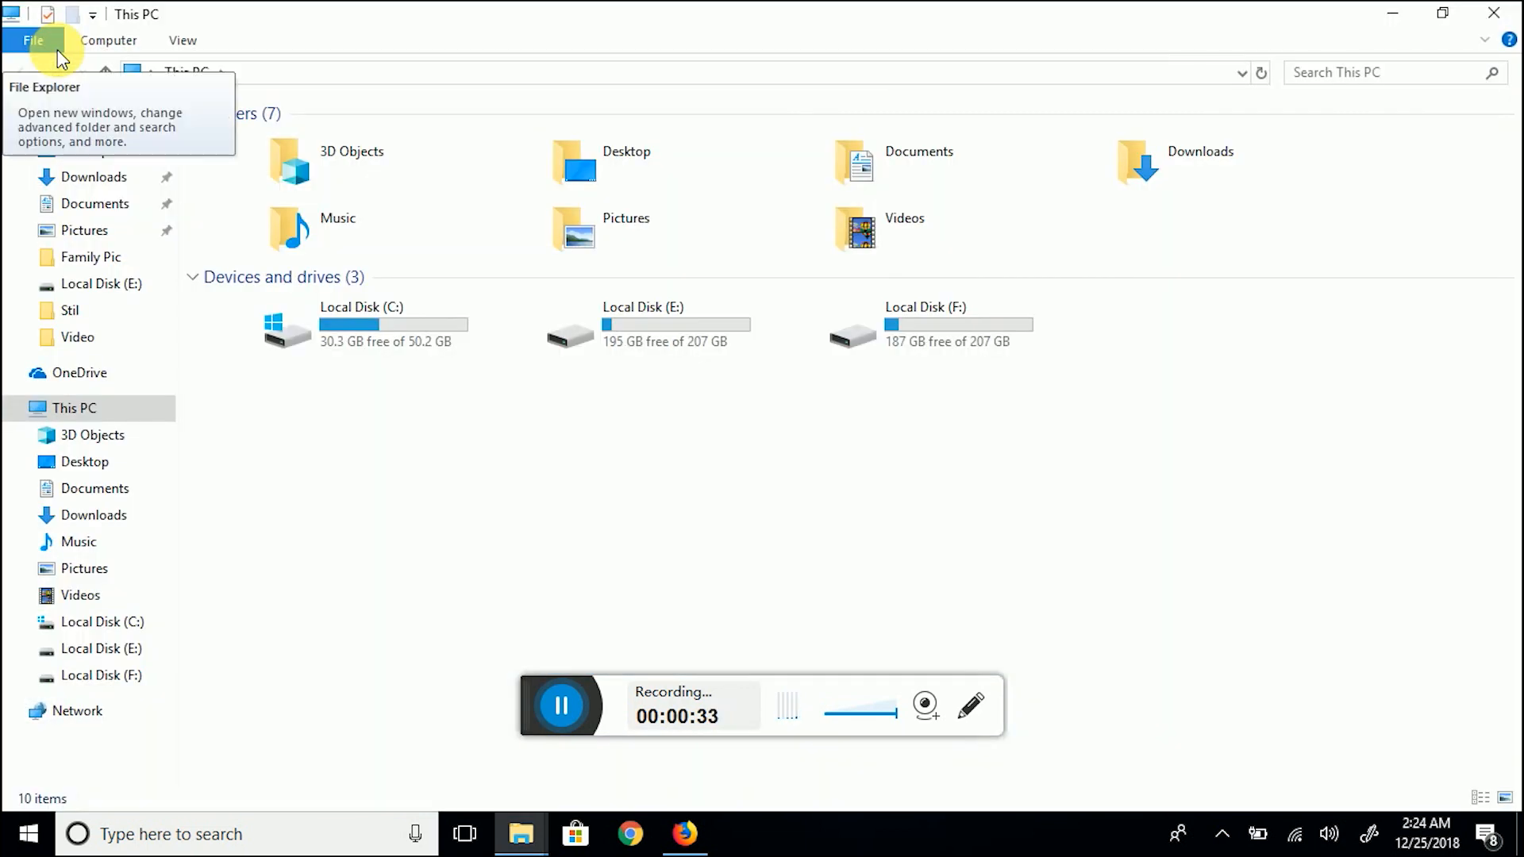
drag(784, 585, 604, 340)
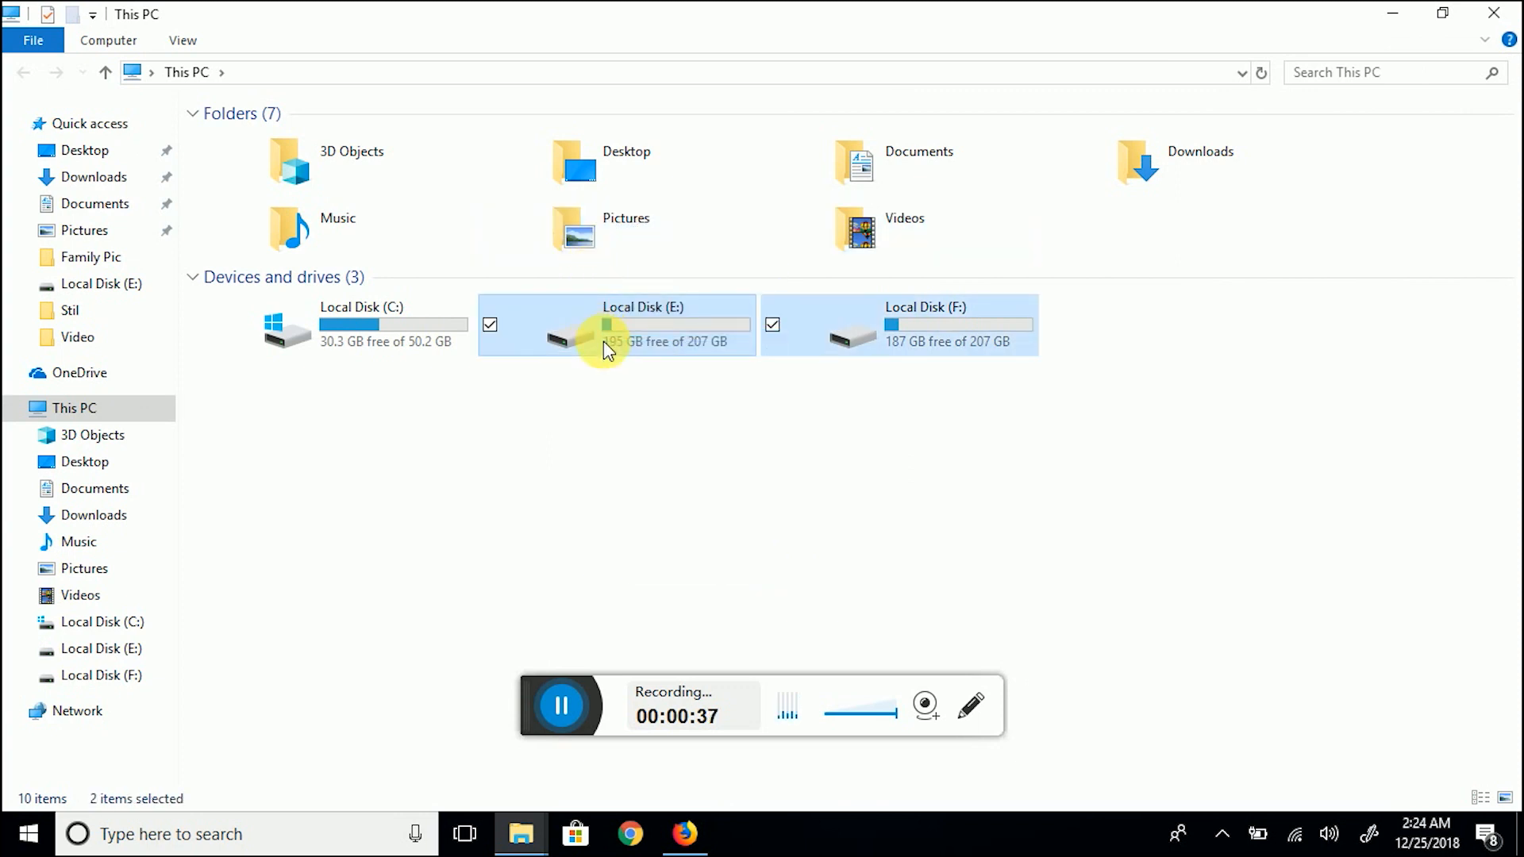
click(605, 345)
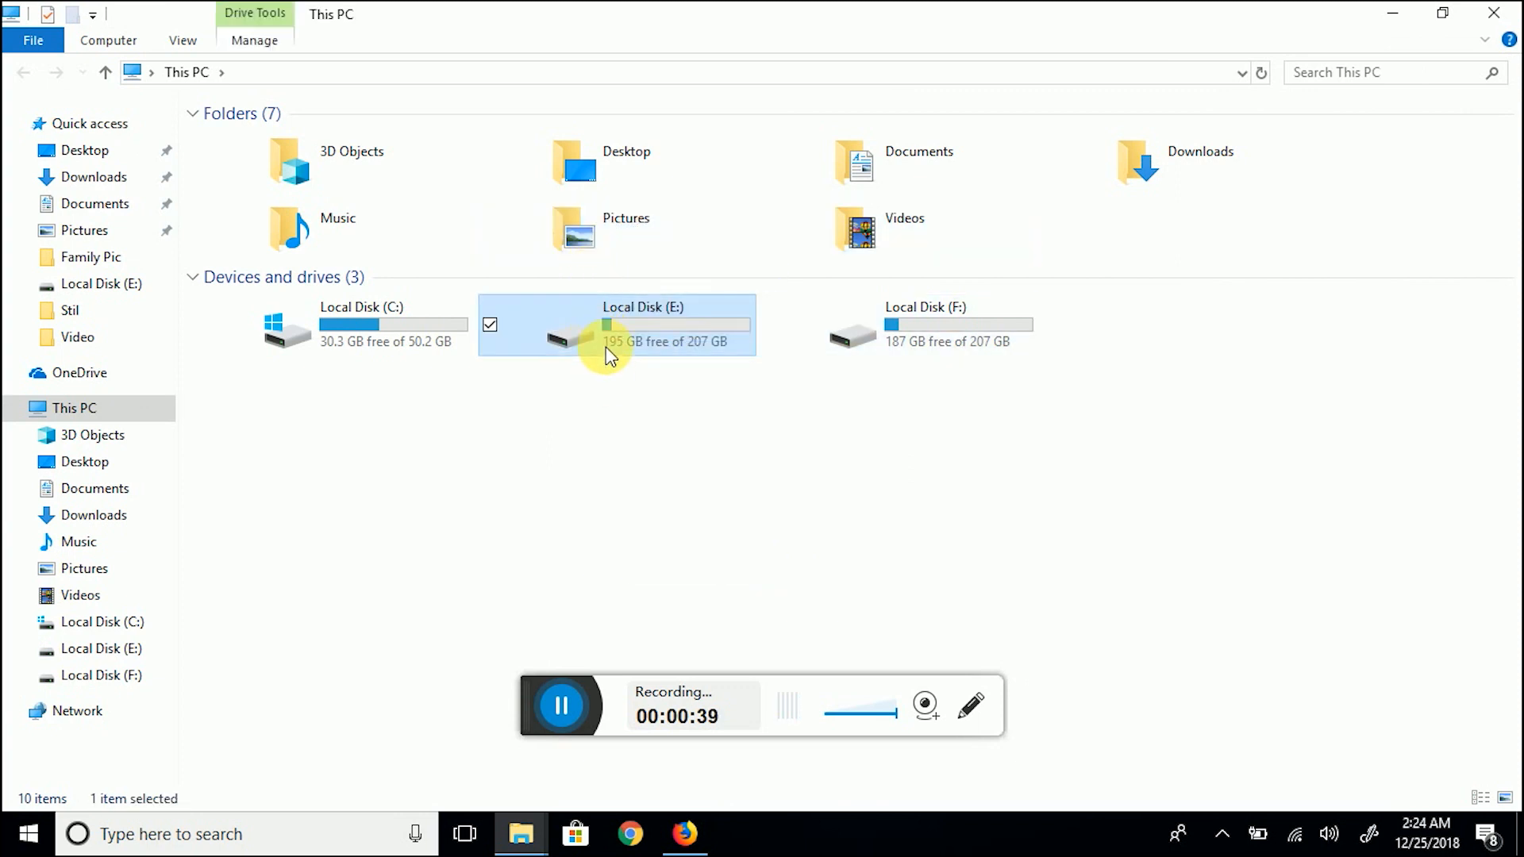
double_click(608, 346)
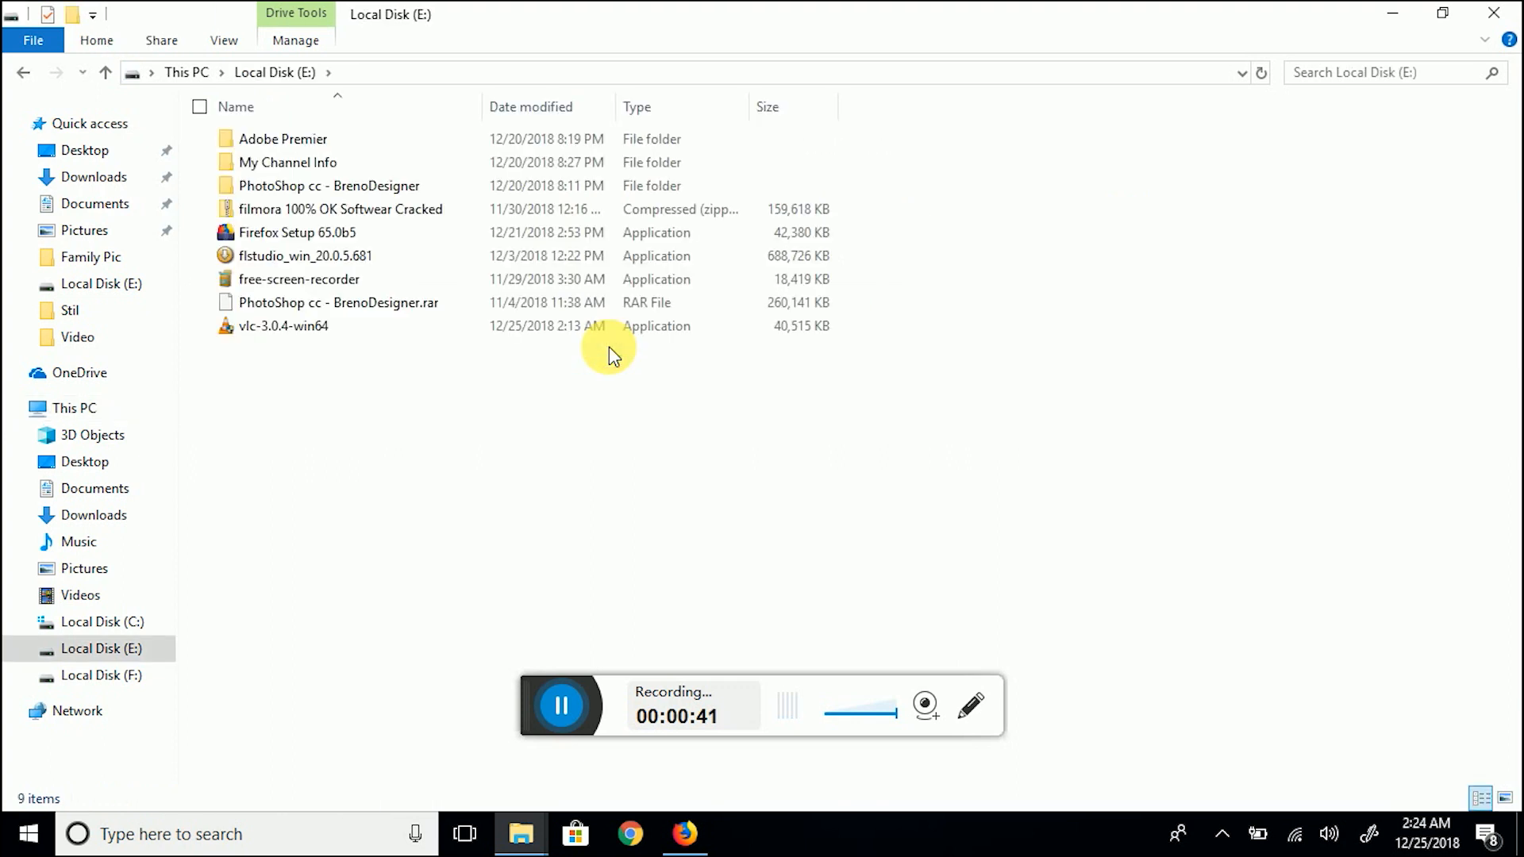
click(228, 580)
drag(228, 580, 280, 354)
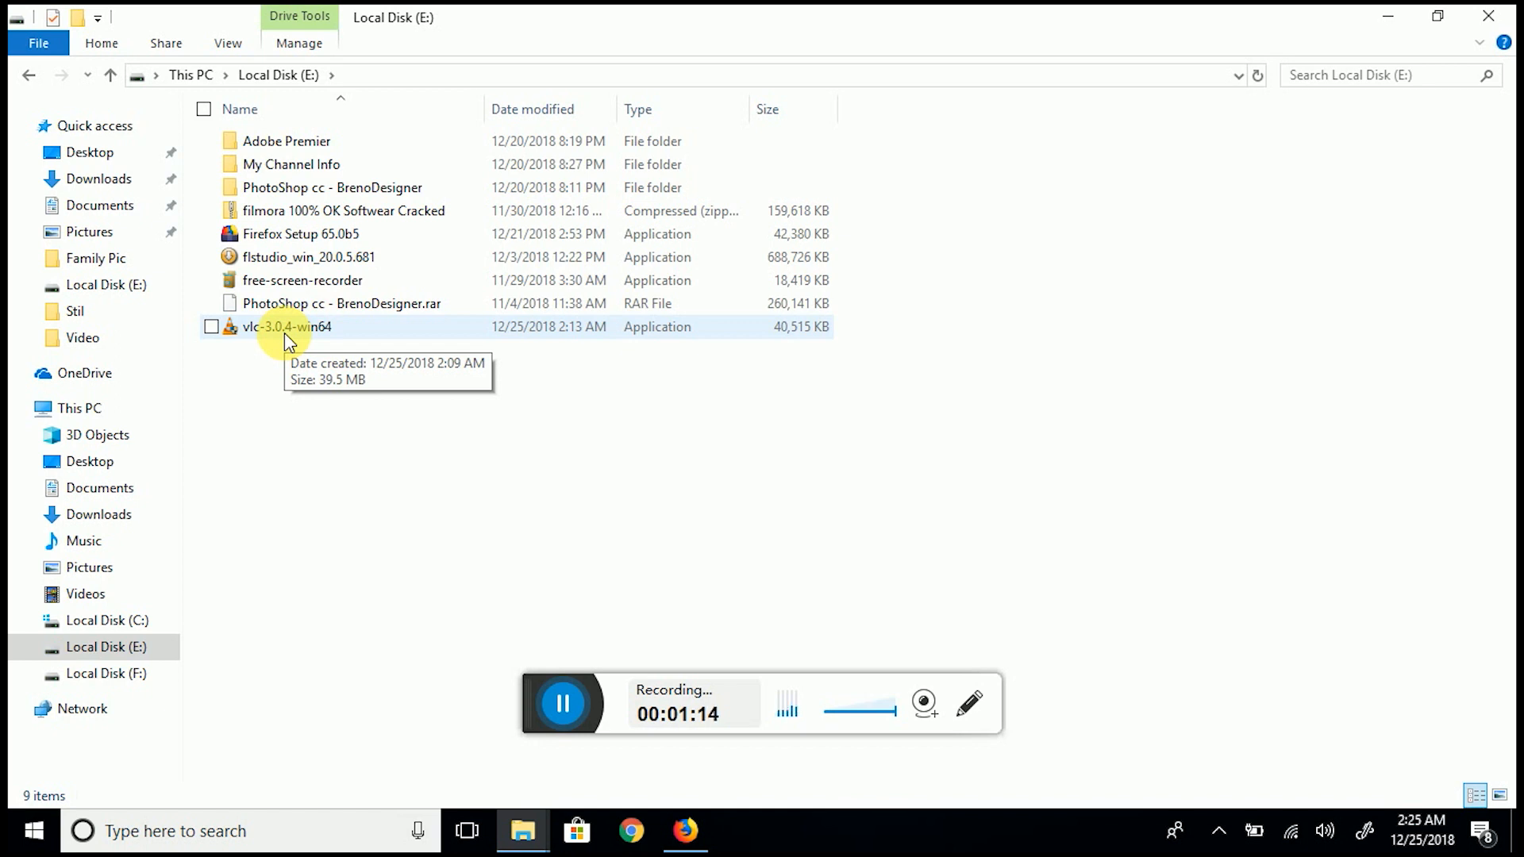
double_click(285, 320)
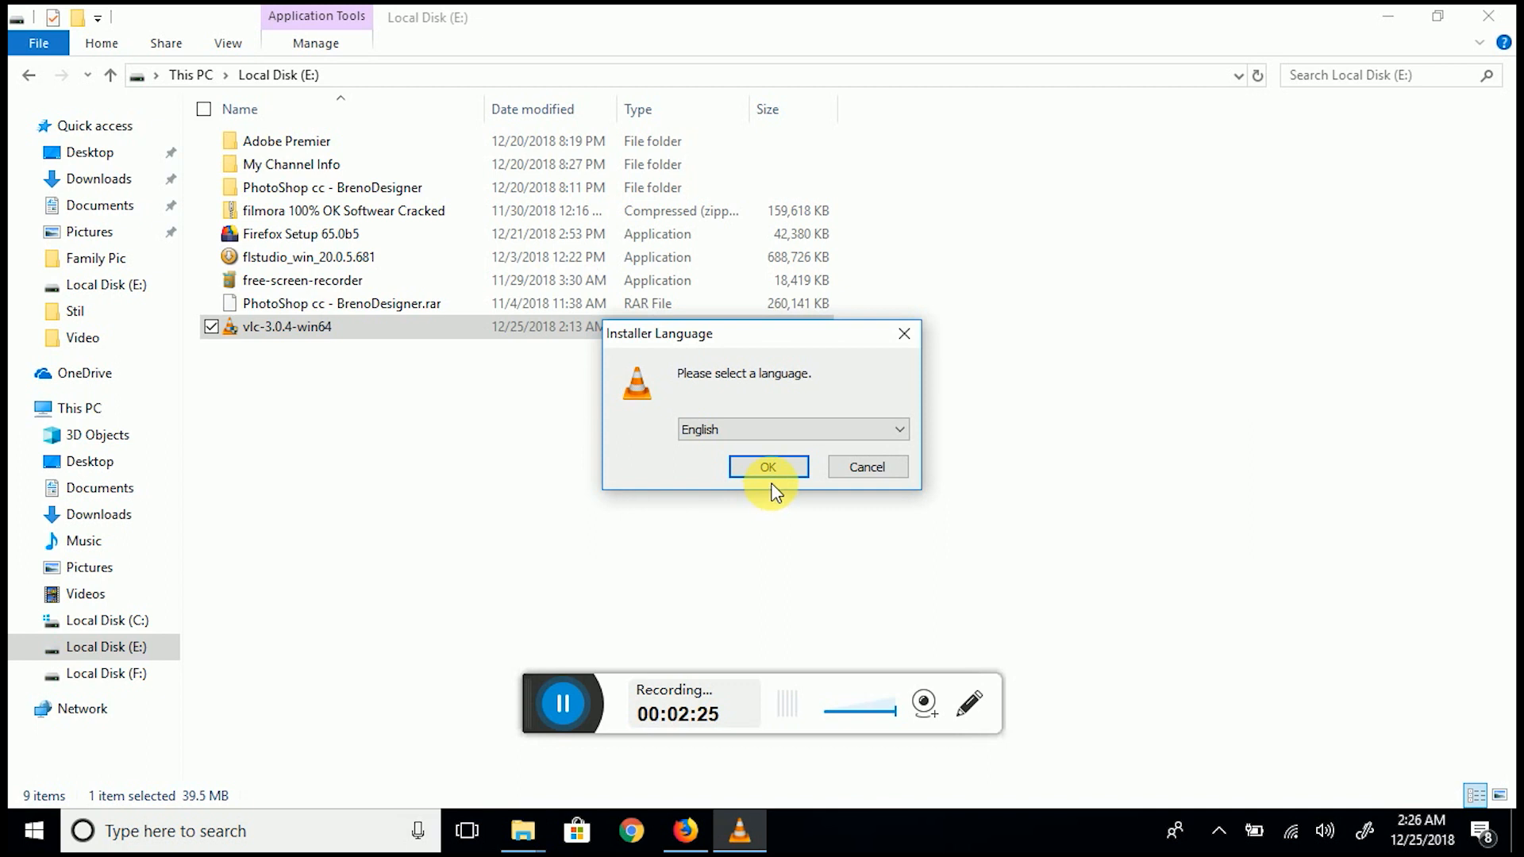
Step: Look through the available installer languages, keep English and confirm it
click(788, 433)
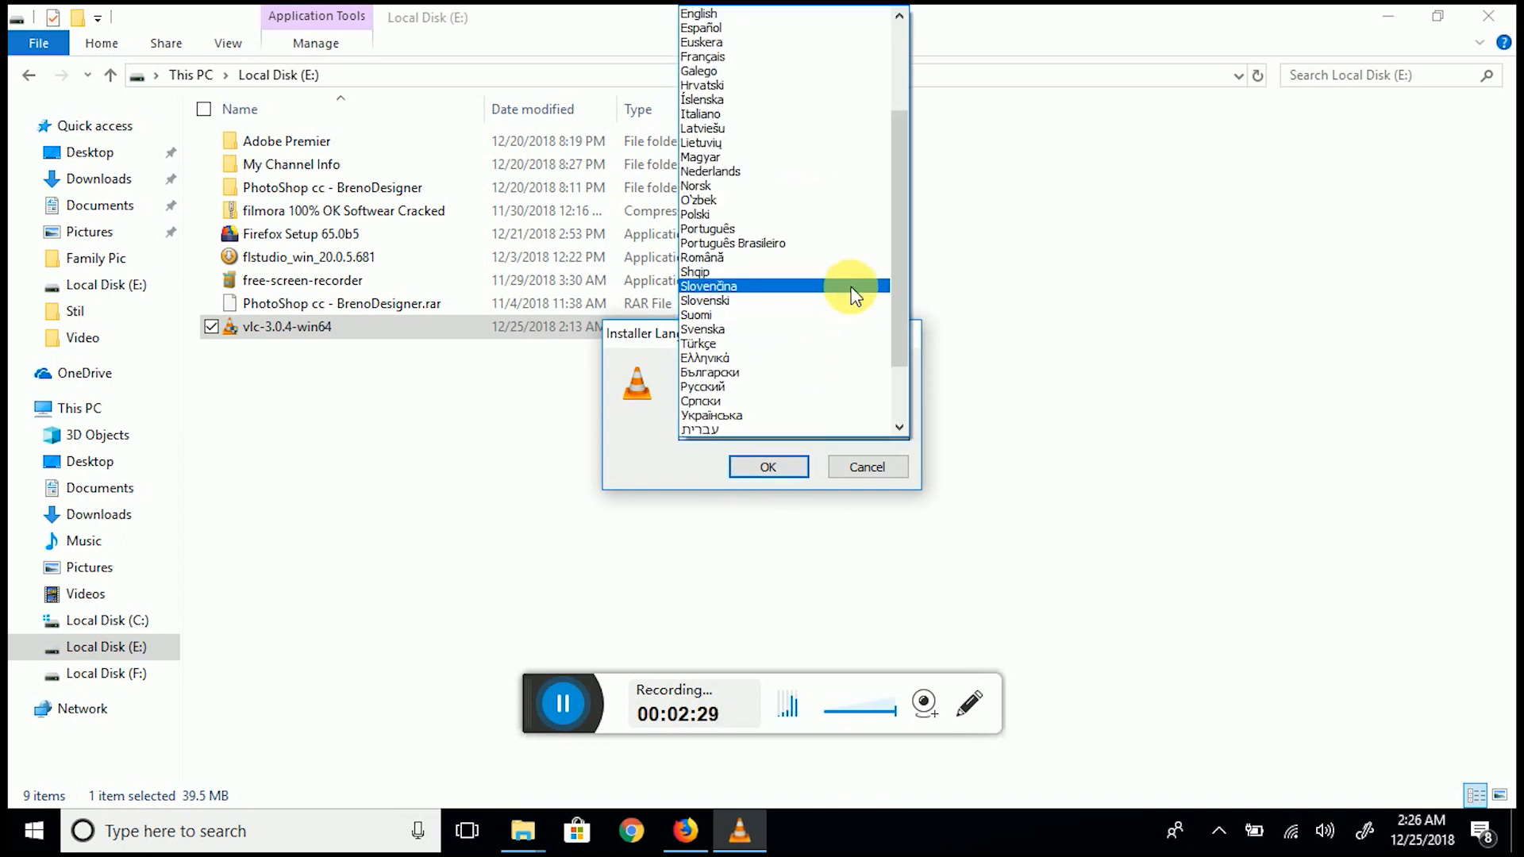
scroll(877, 238, up, 4)
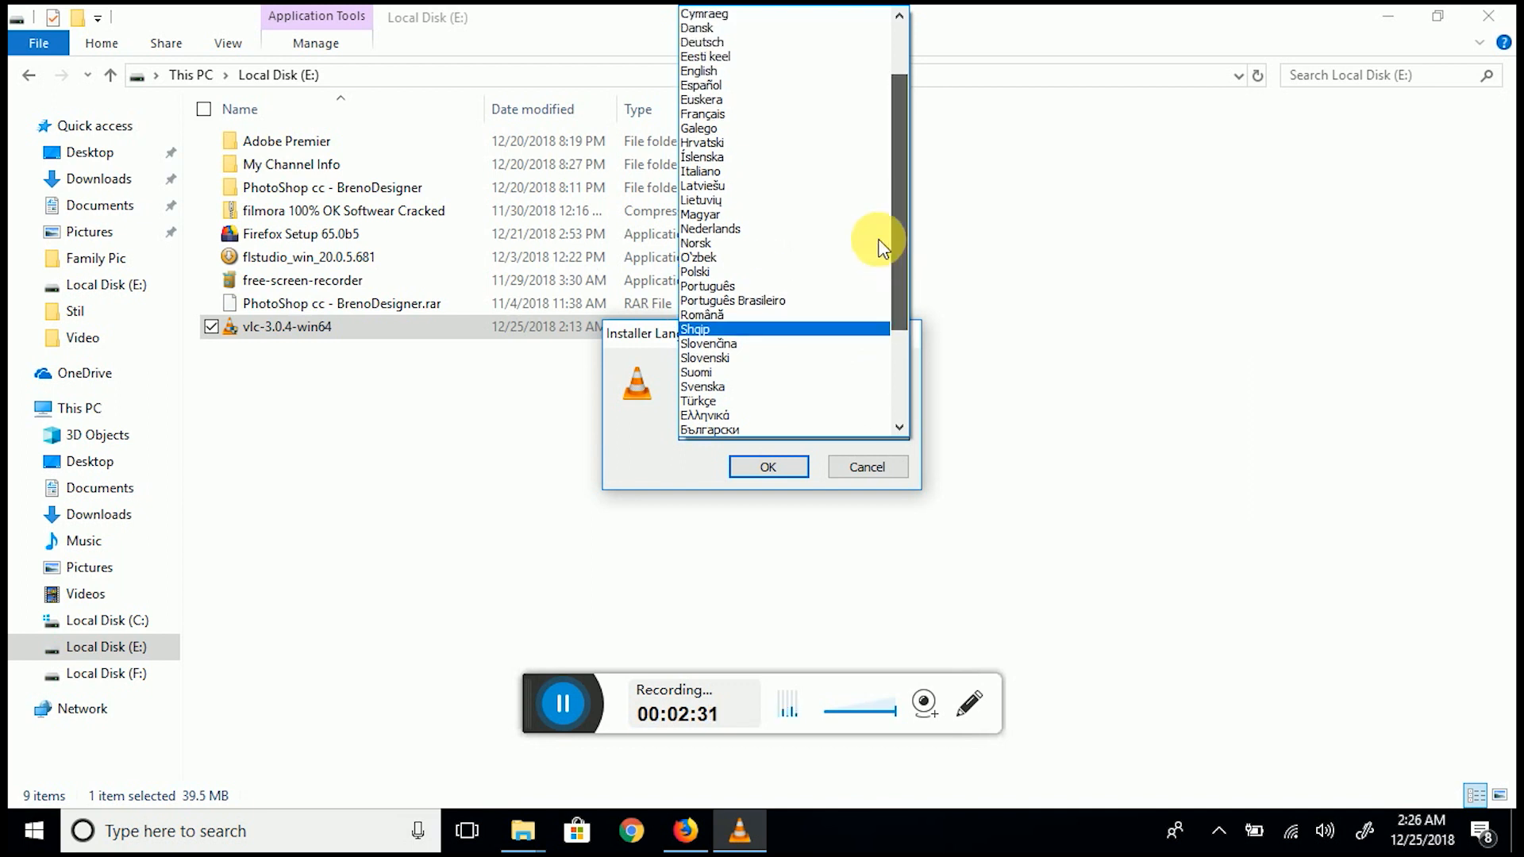
scroll(868, 202, down, 5)
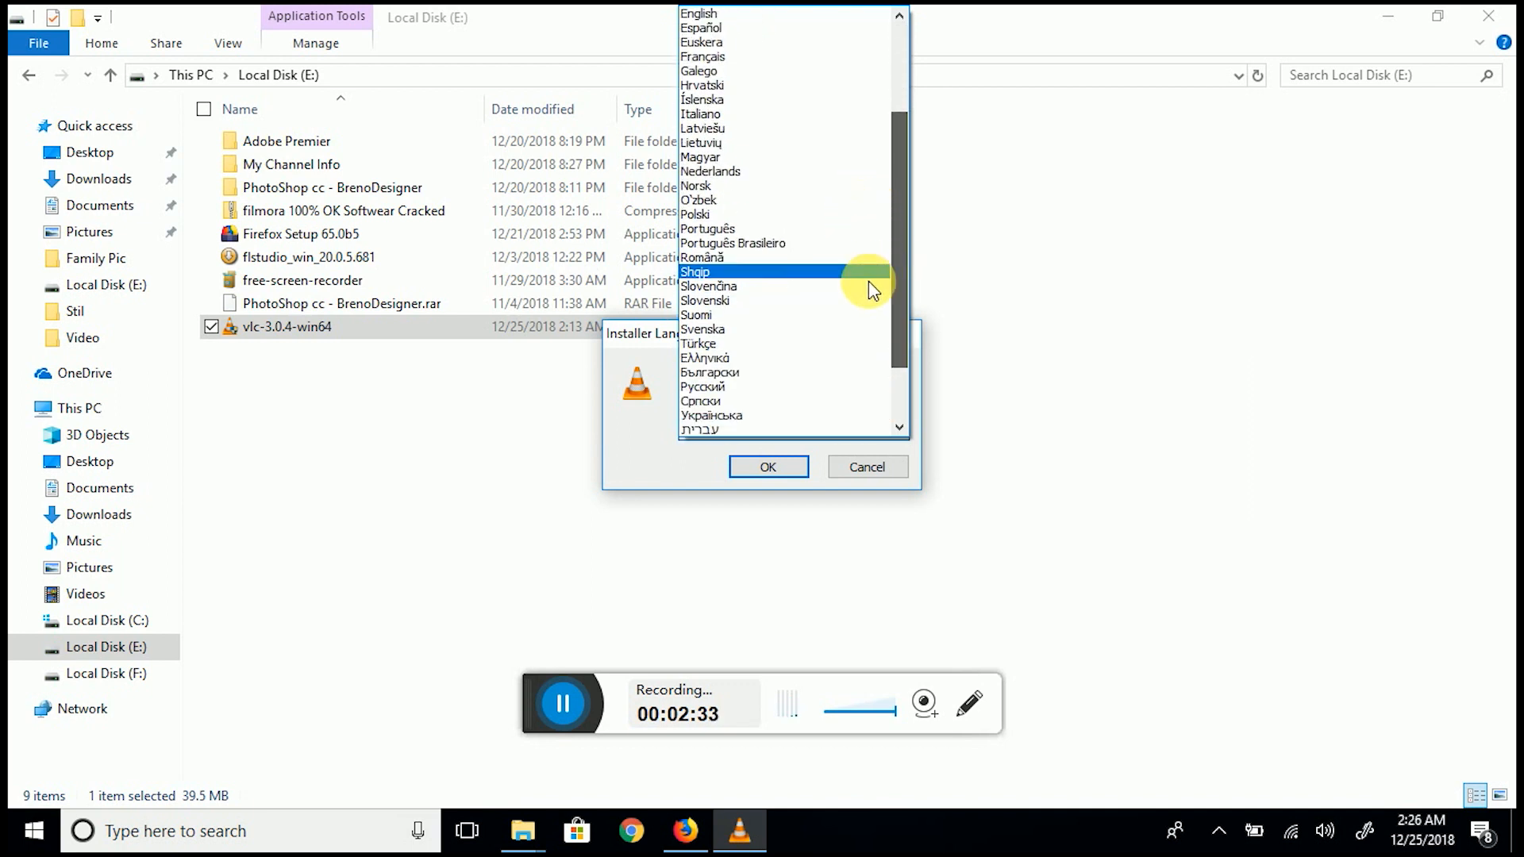
scroll(856, 317, up, 4)
scroll(859, 230, up, 1)
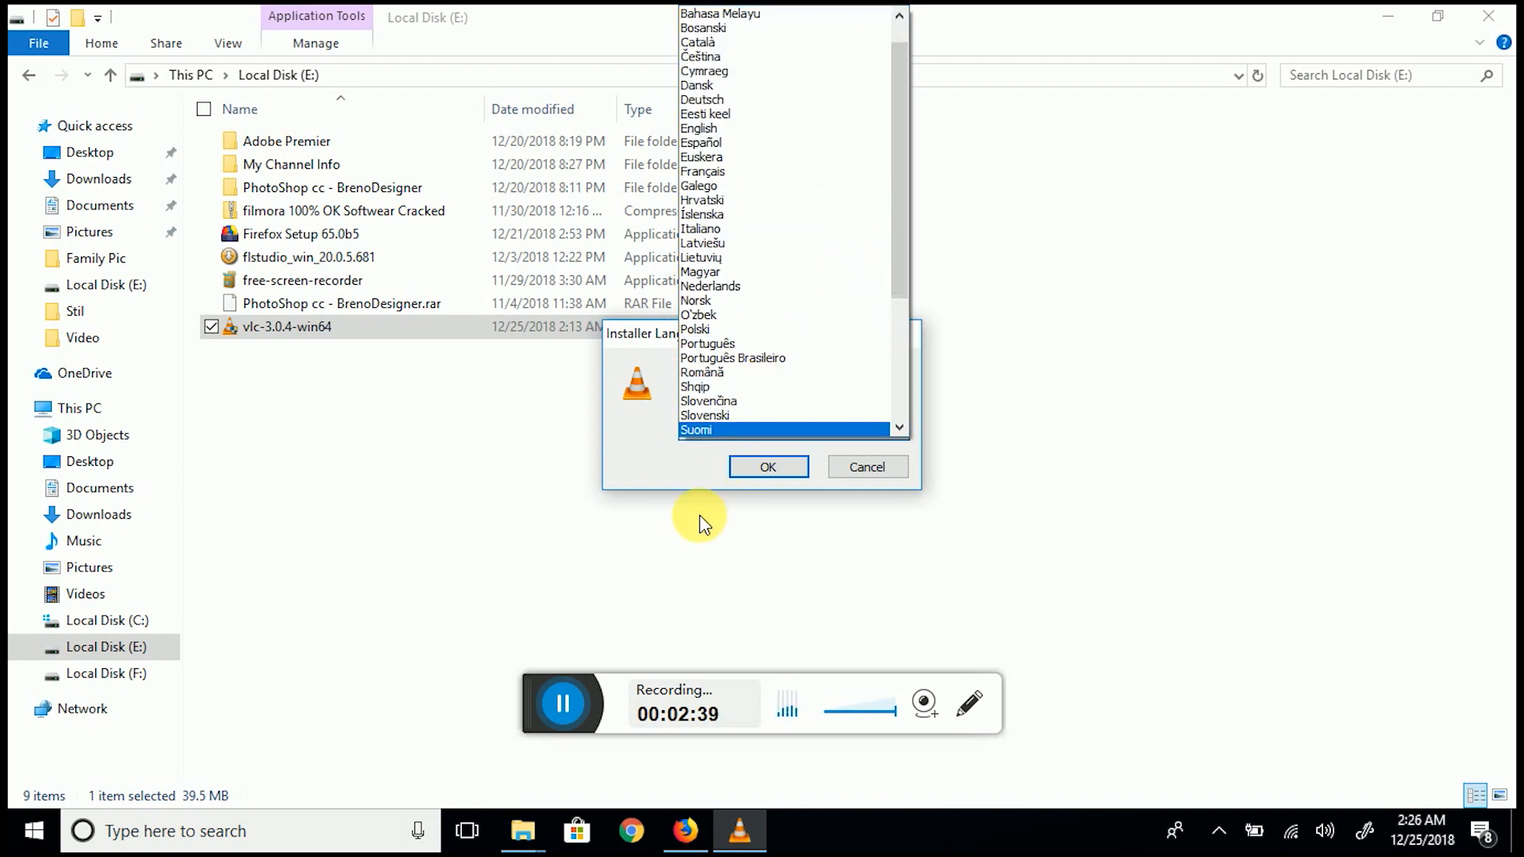
click(695, 478)
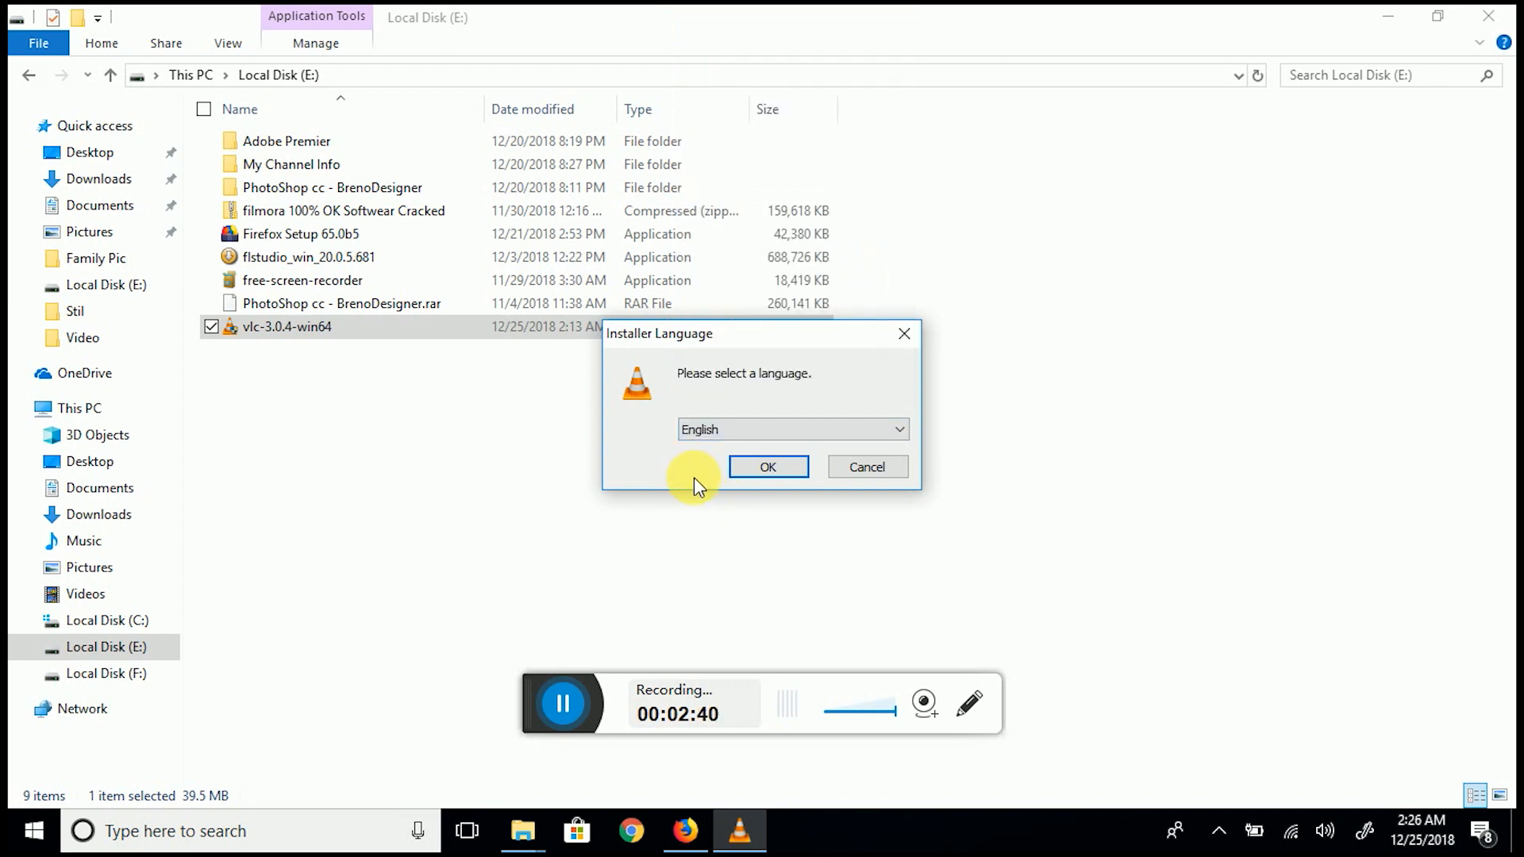
click(754, 465)
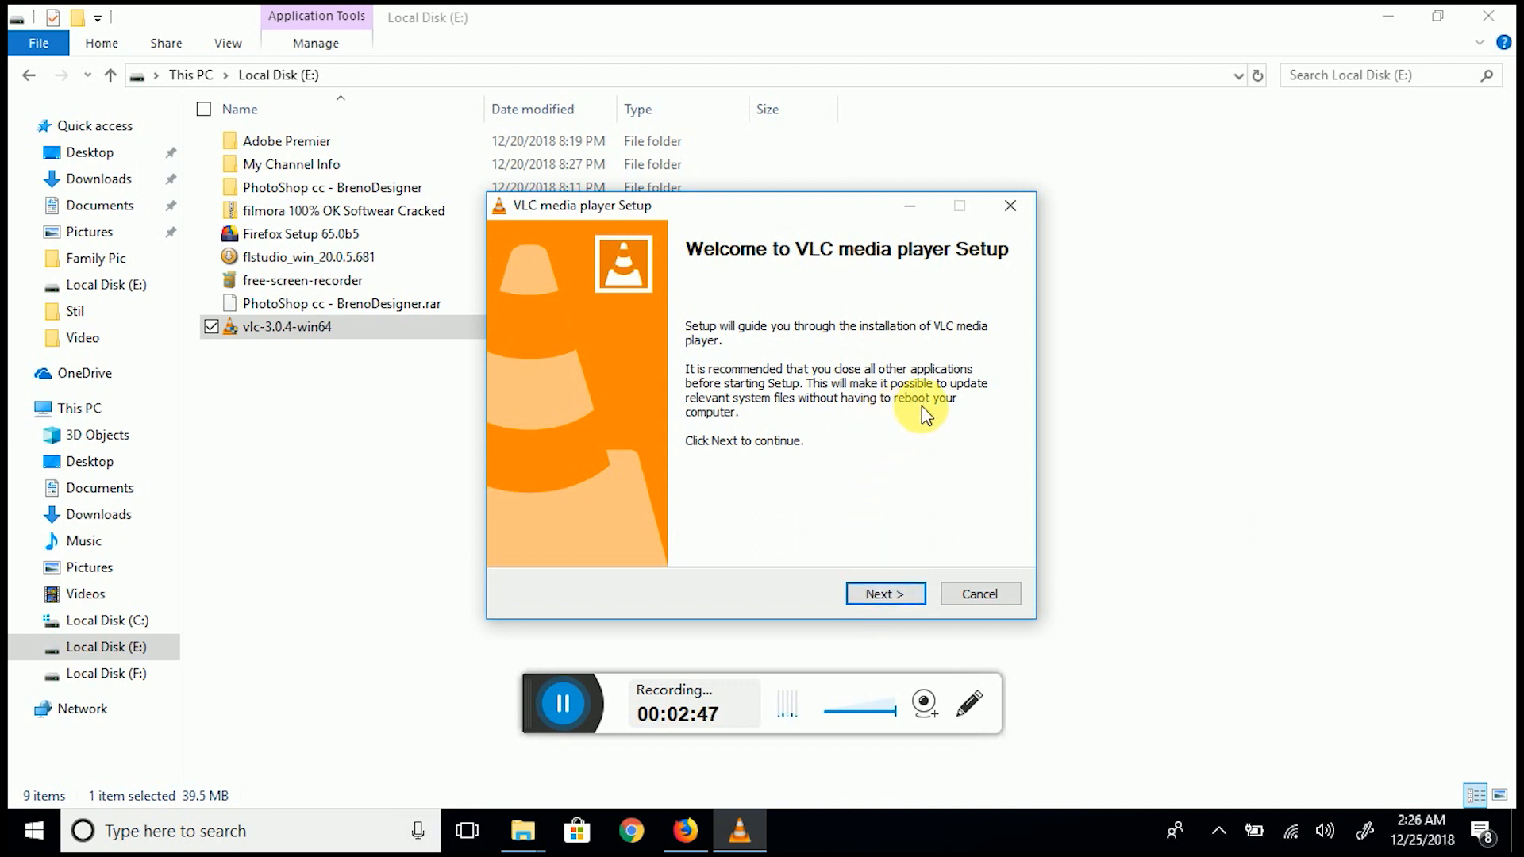
Step: Install VLC media player with the preselected components into C:\Program Files\VideoLAN\VLC
click(879, 595)
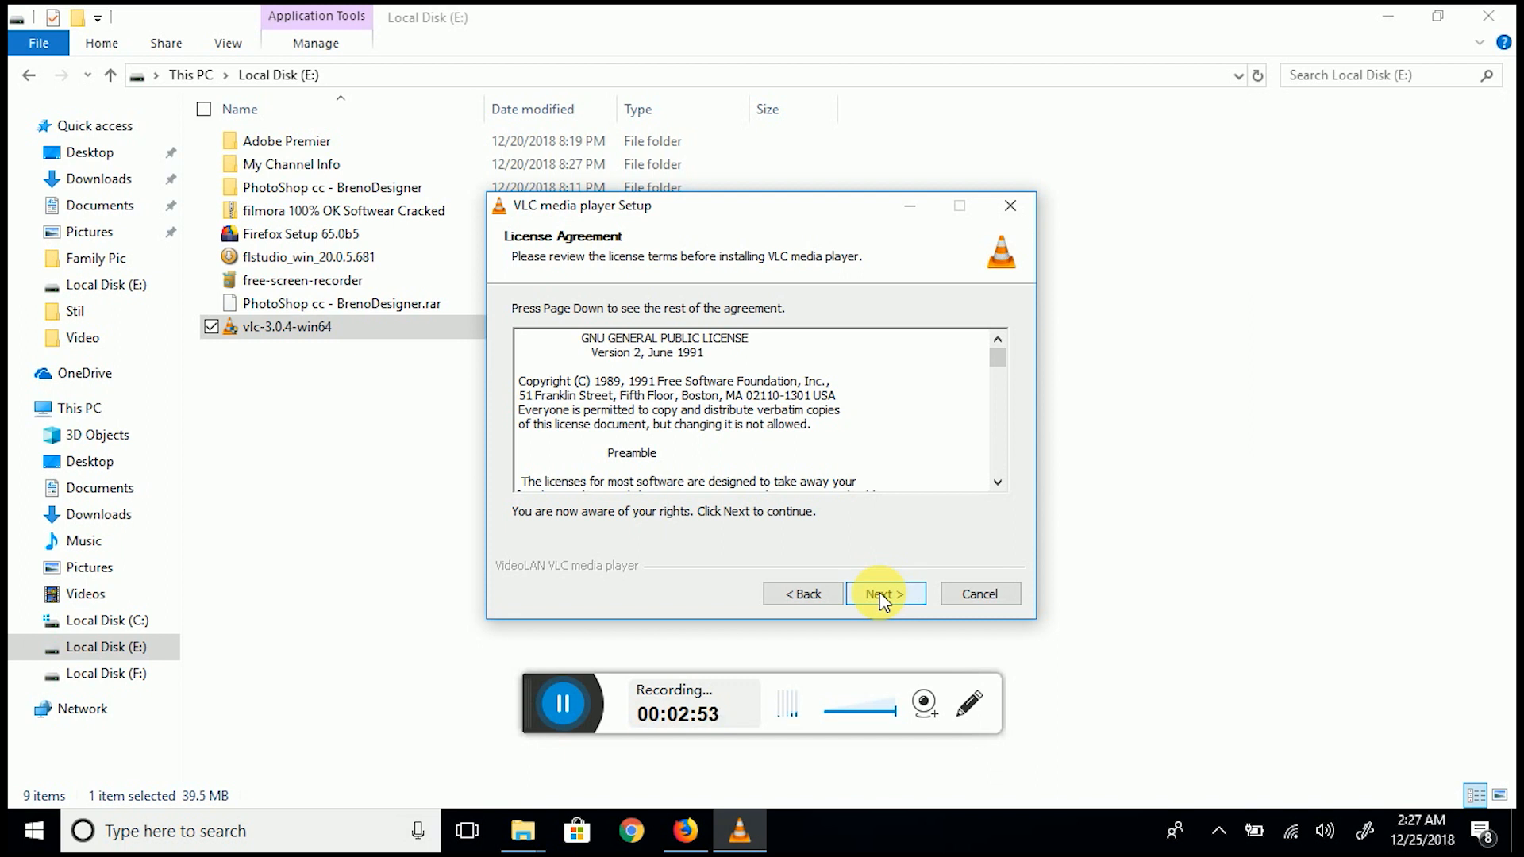
click(880, 595)
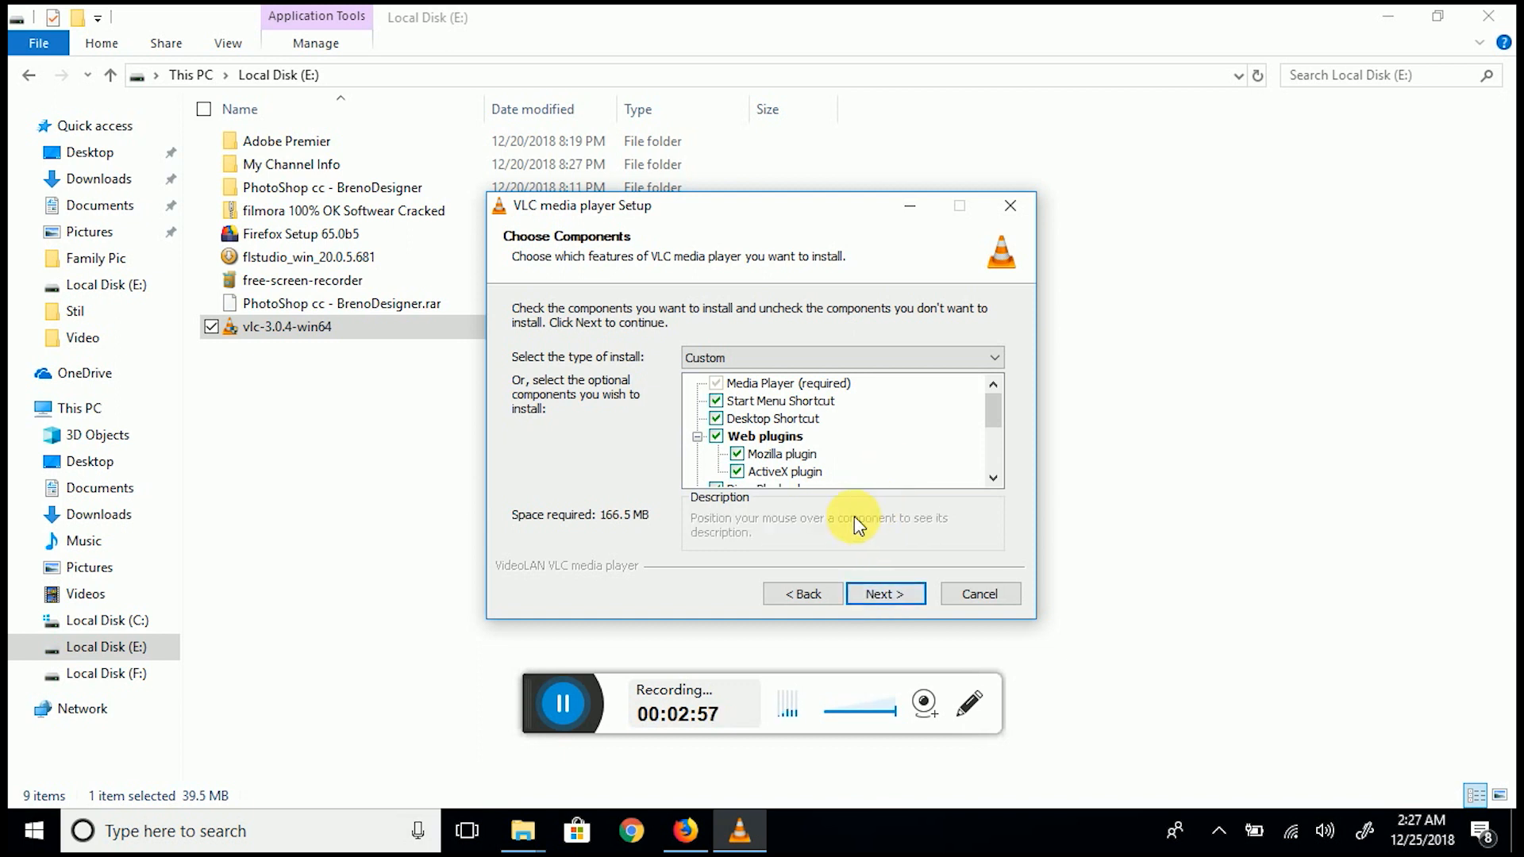
click(882, 597)
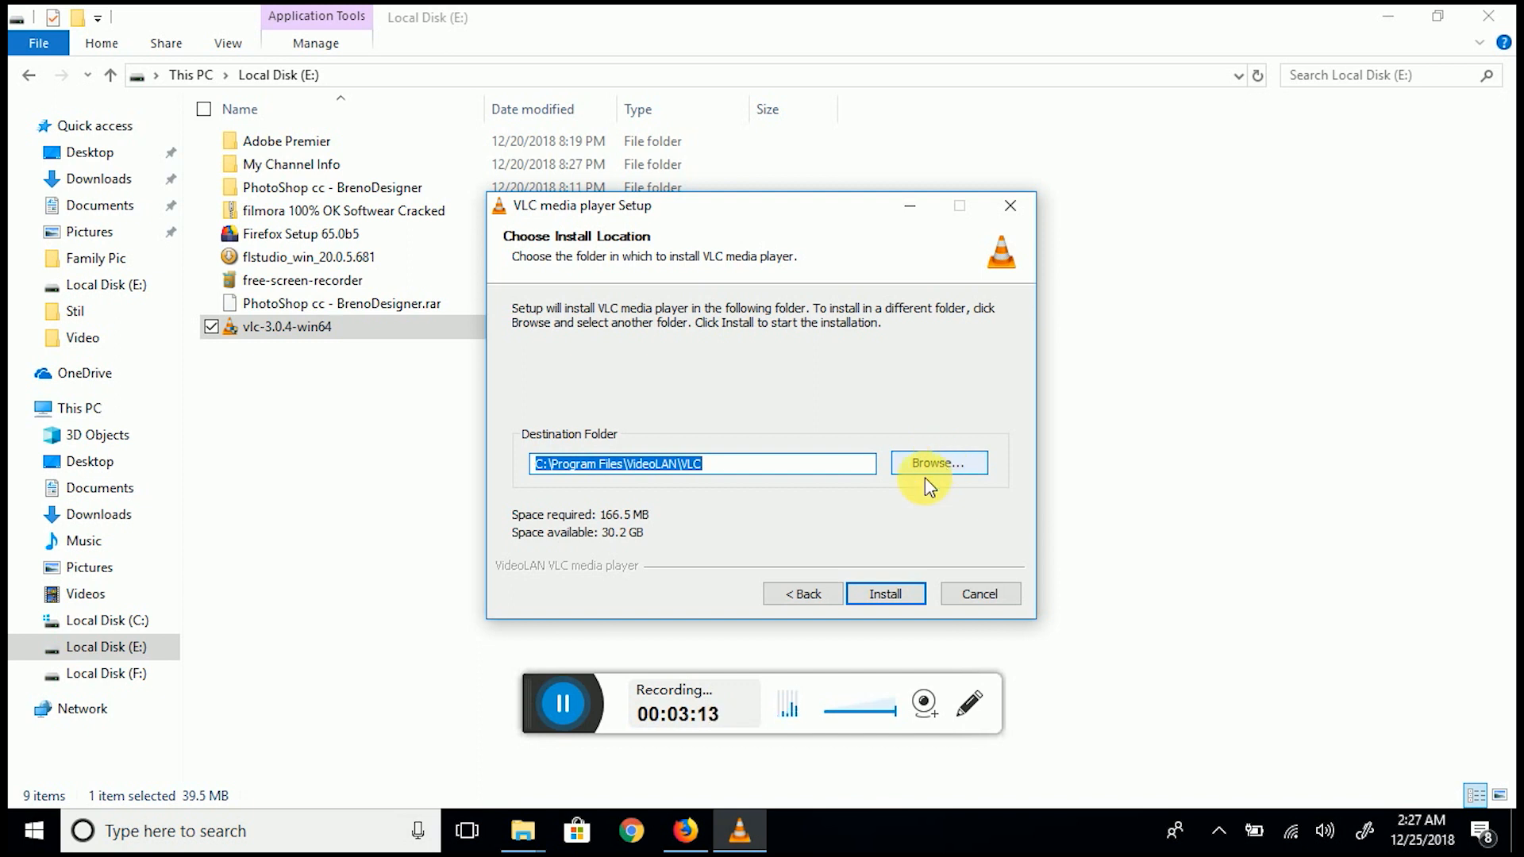
click(880, 593)
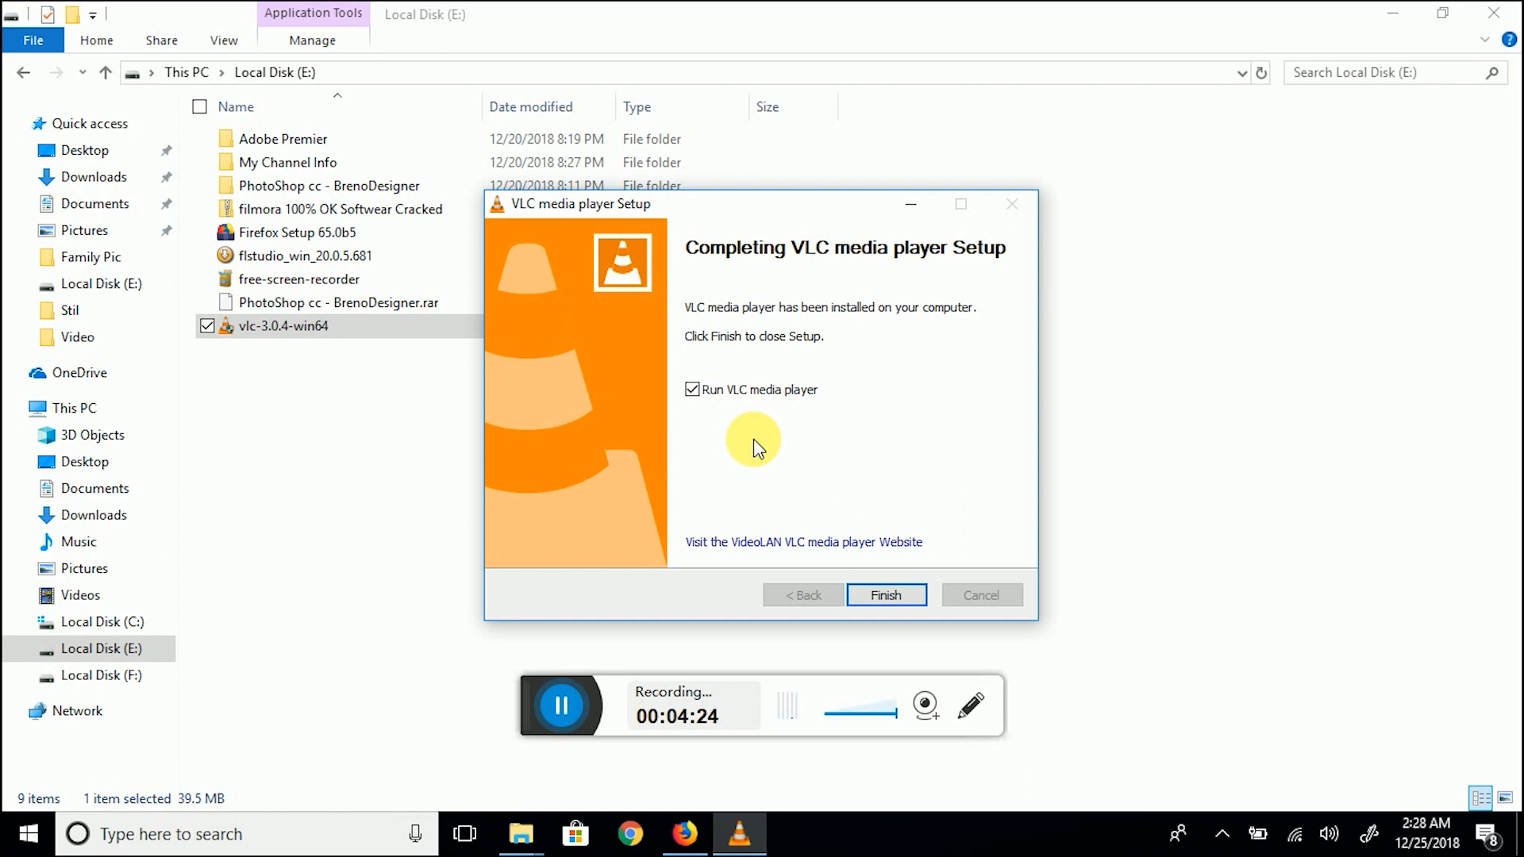
Step: Finish the setup with VLC set to run, closing the file window and accepting the privacy policy with metadata network access allowed
click(887, 596)
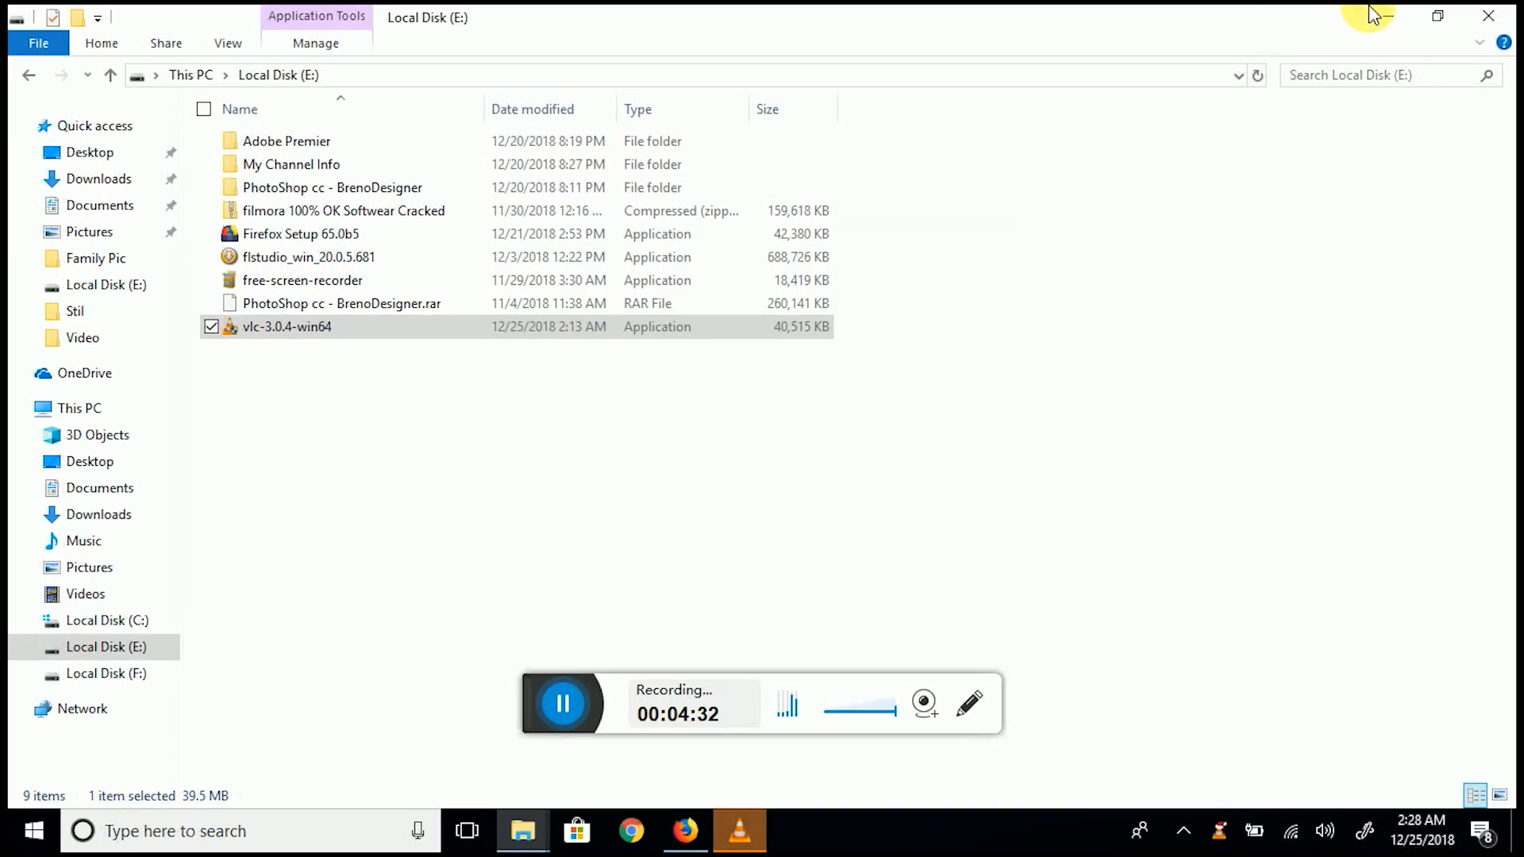
click(1491, 16)
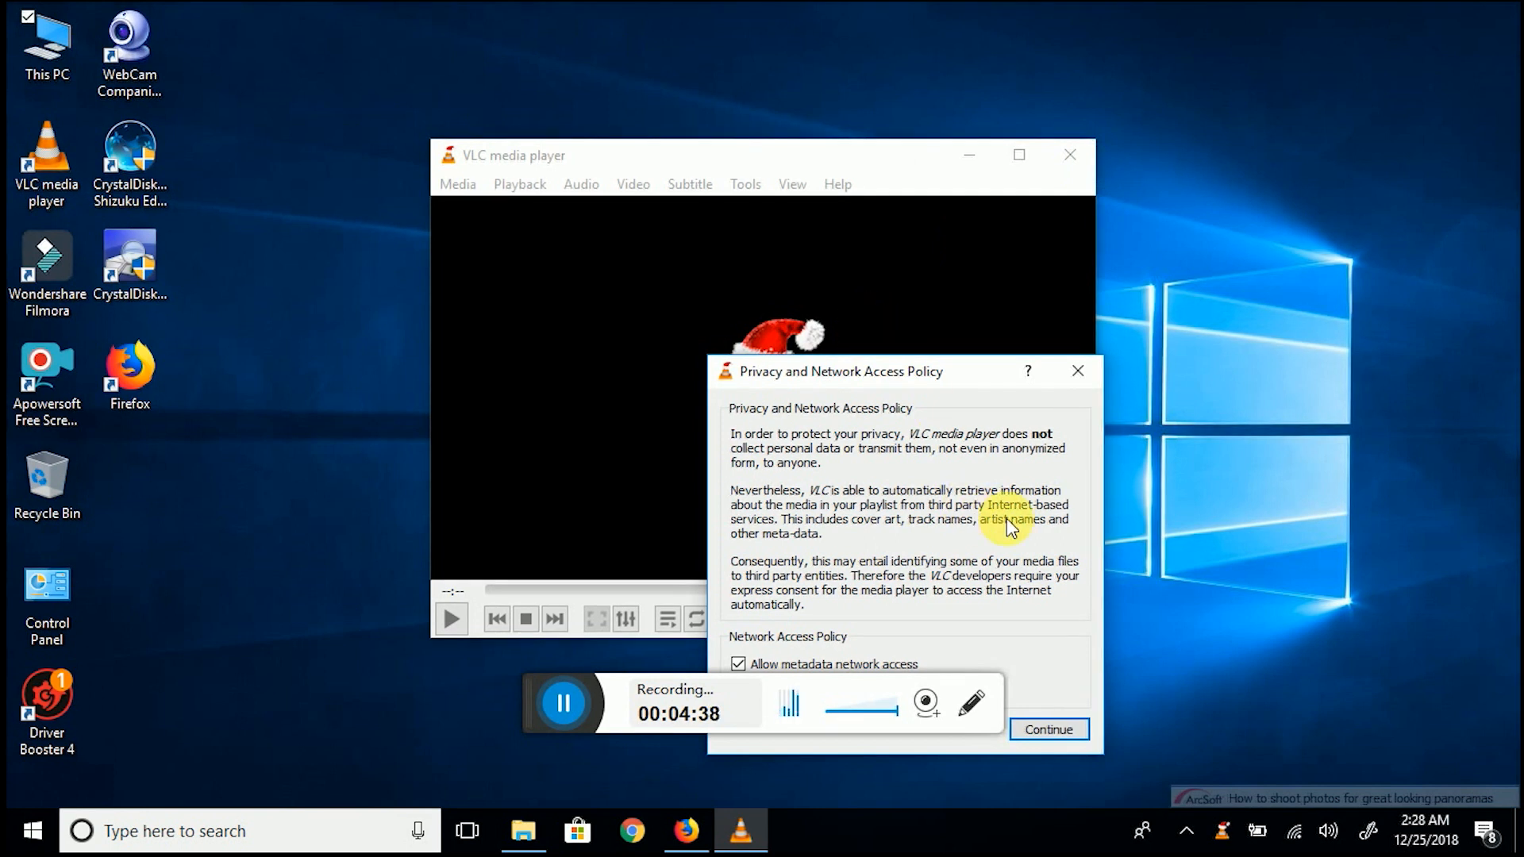
click(1049, 730)
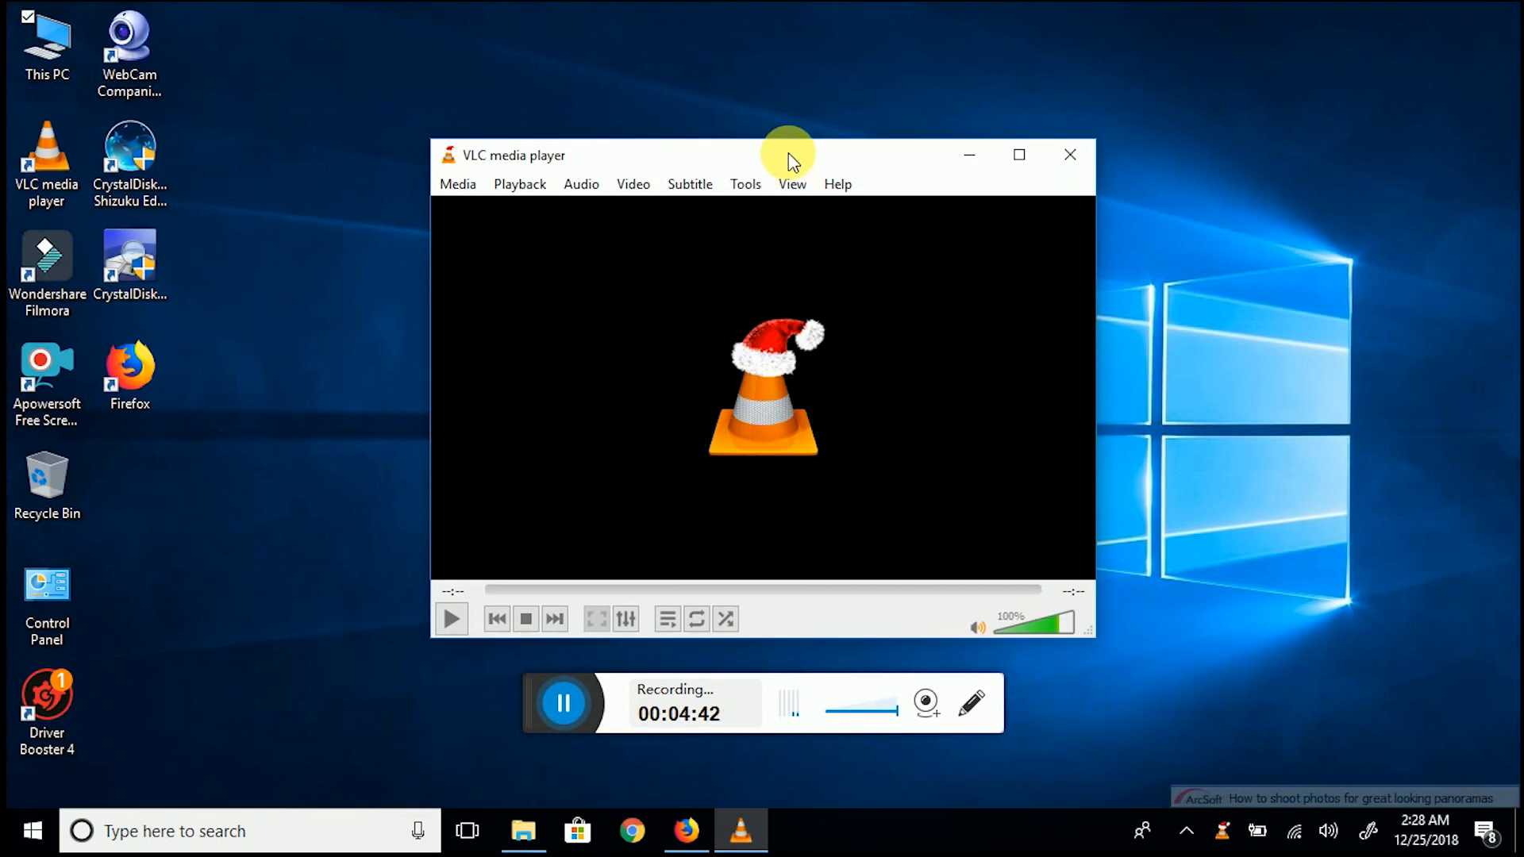
Step: Open the Video settings in VLC's preferences and go to the video snapshots directory
mouse_move(788, 153)
mouse_down()
mouse_move(768, 126)
mouse_move(769, 151)
mouse_up()
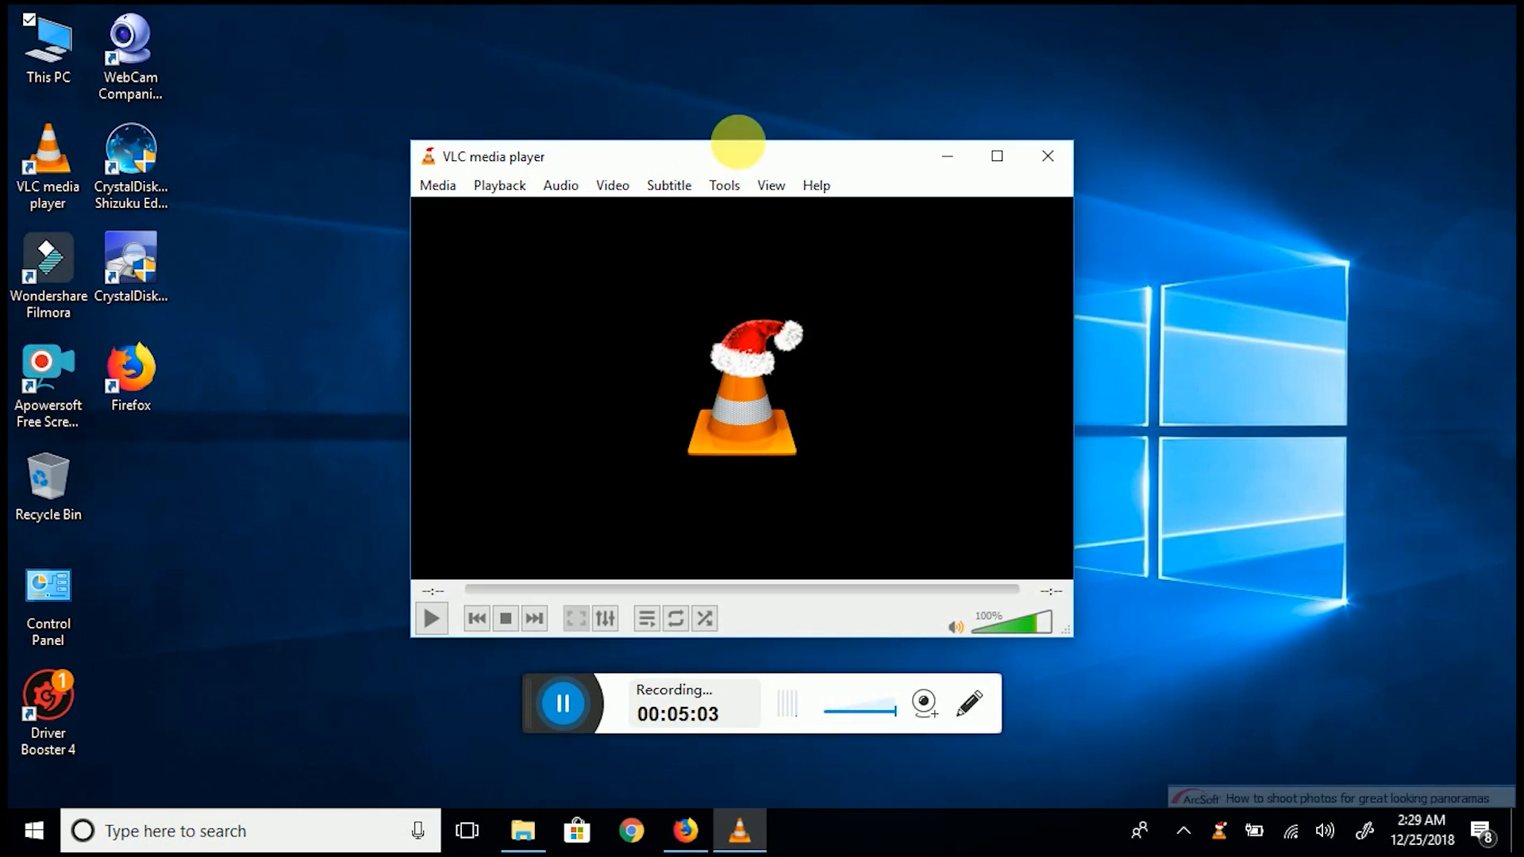
drag(767, 157, 749, 170)
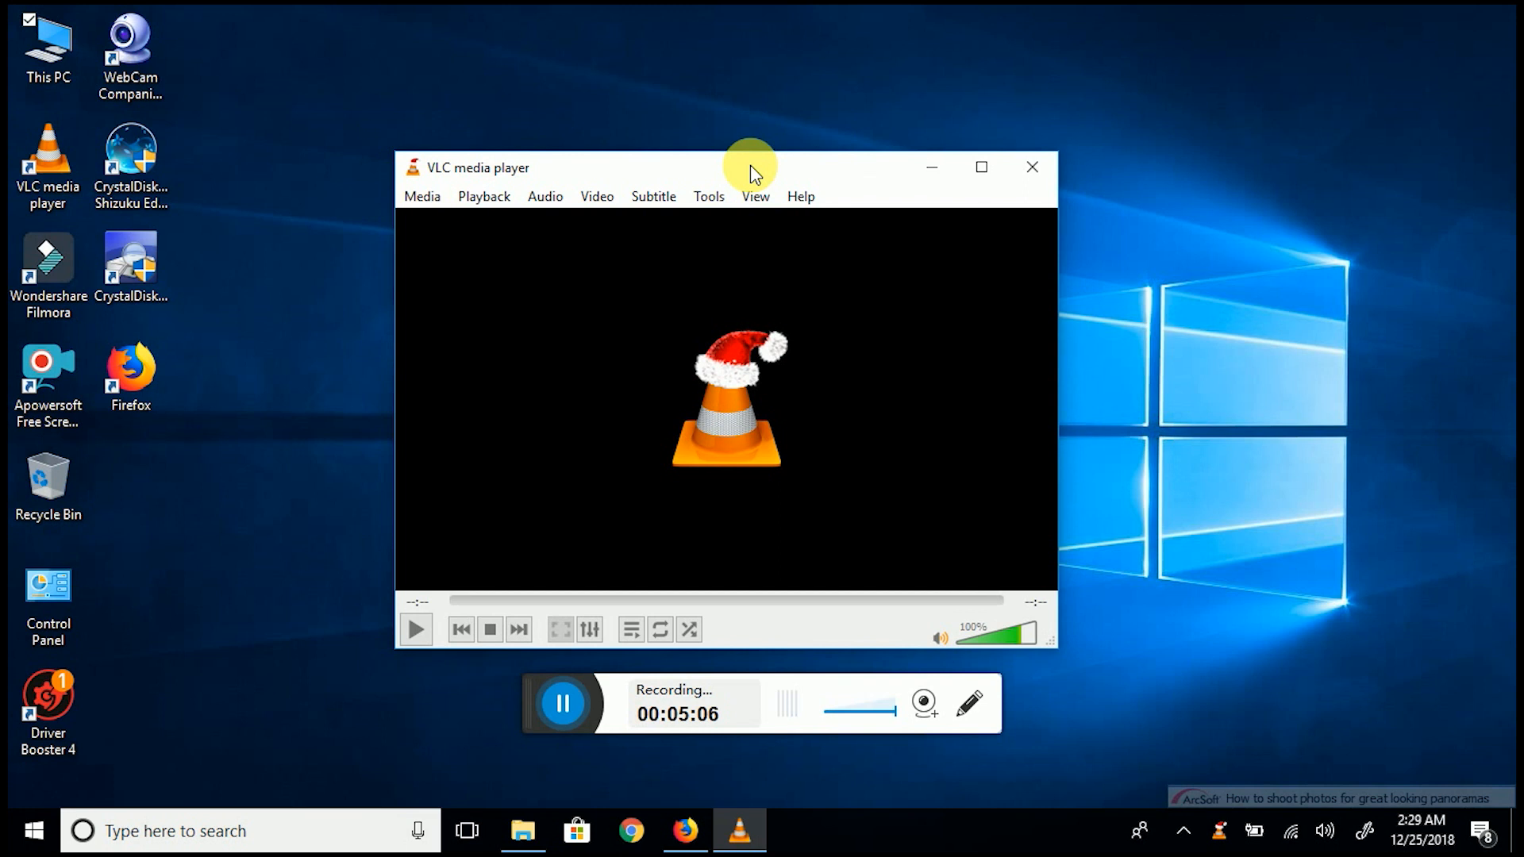
click(709, 201)
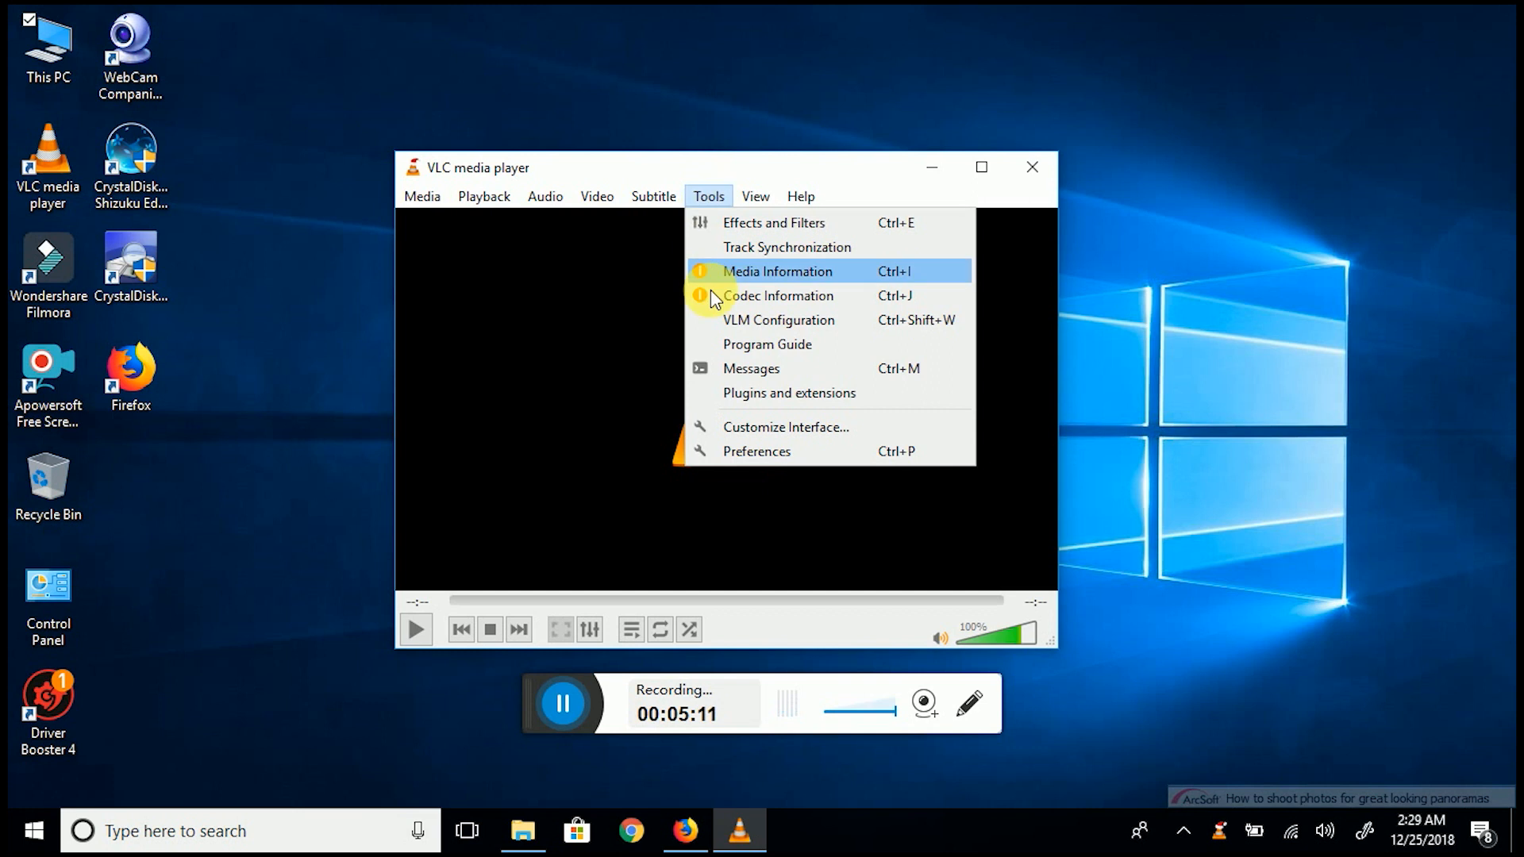
click(730, 451)
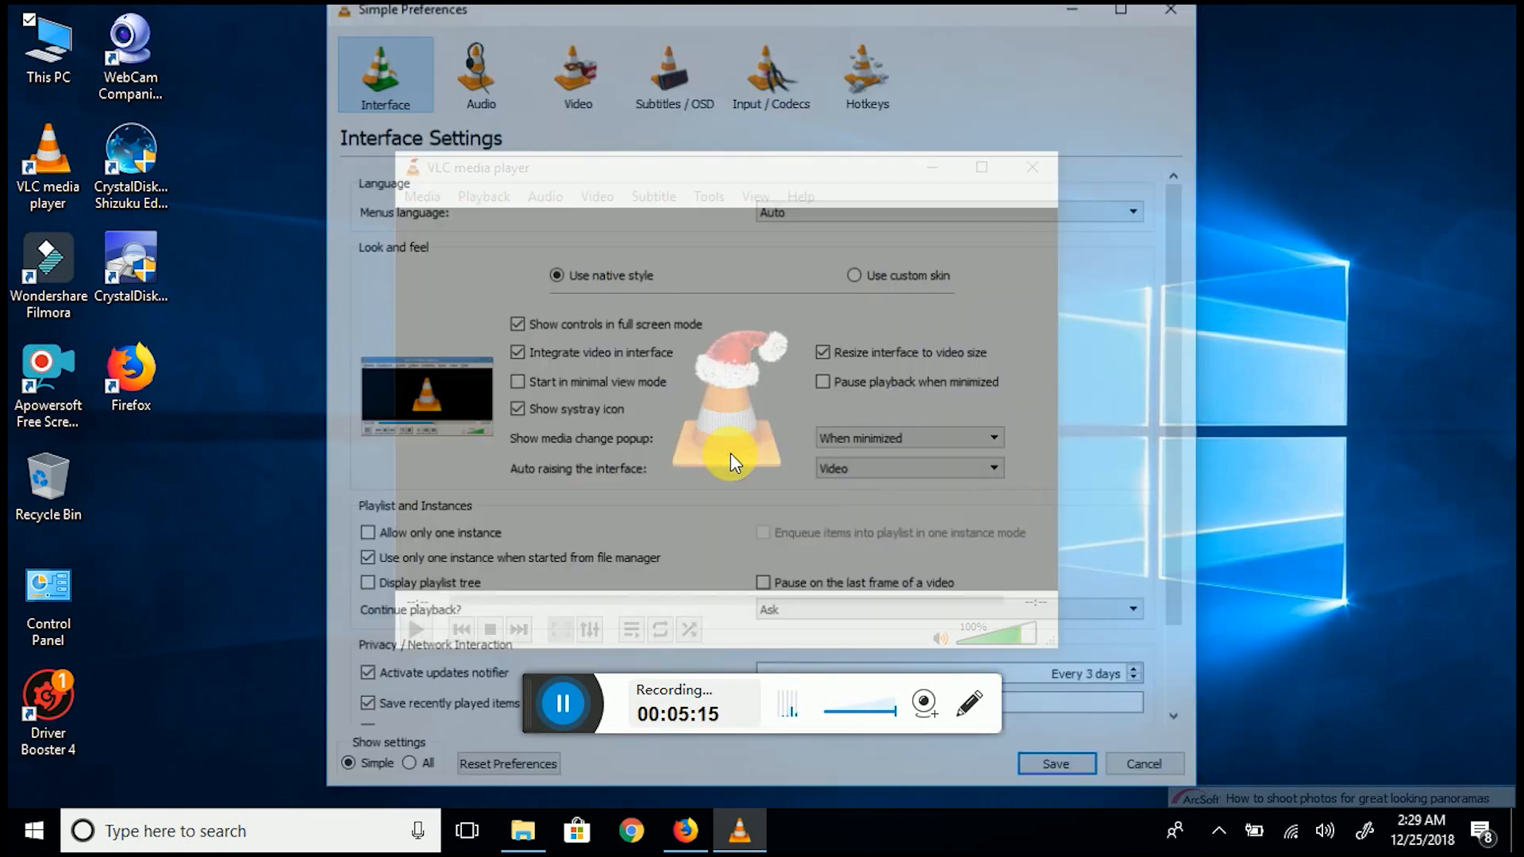
click(572, 72)
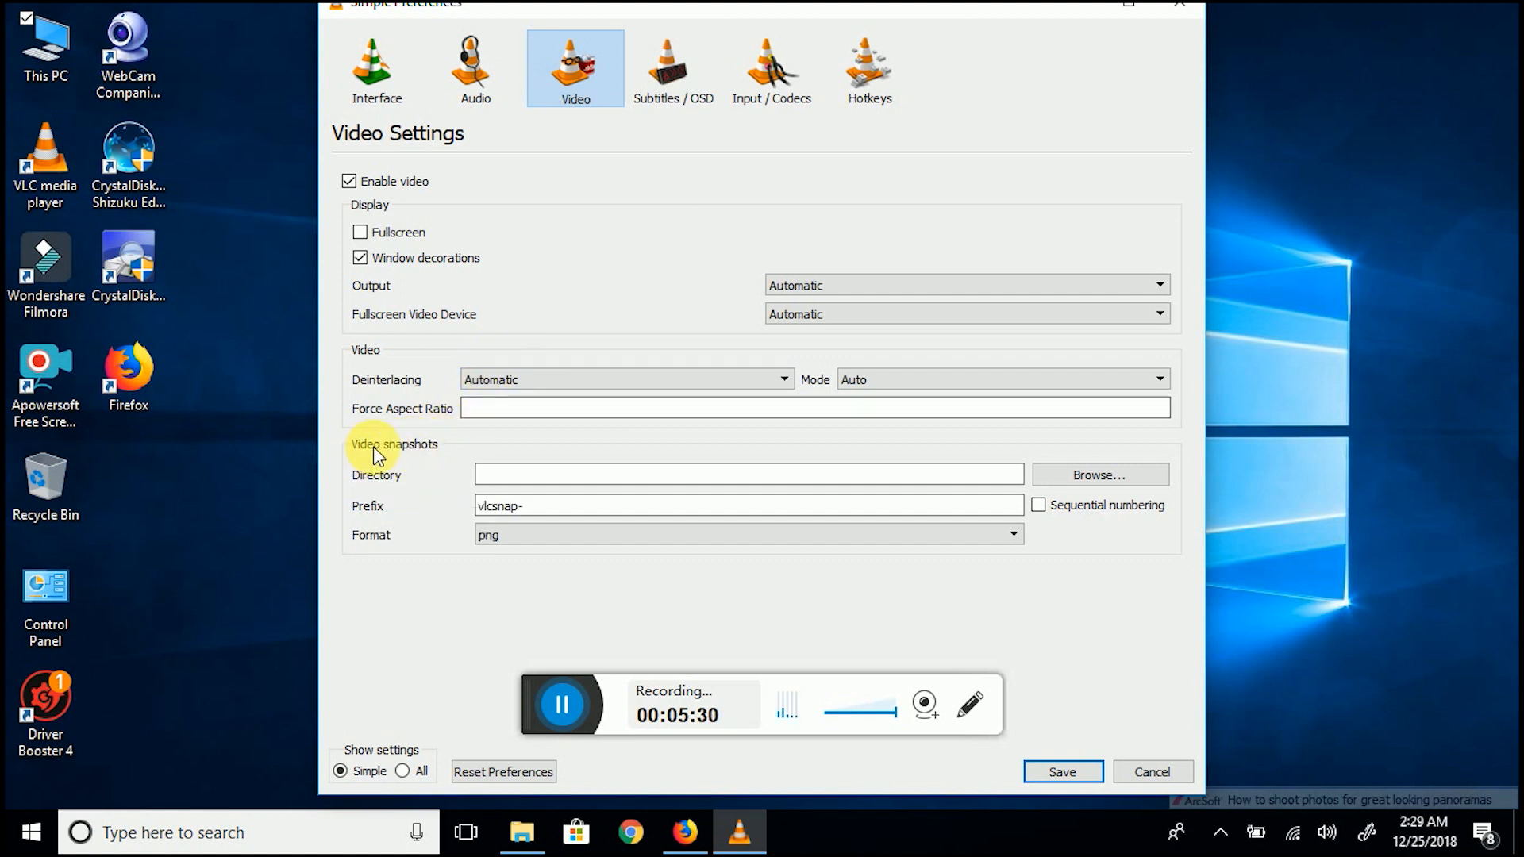
click(562, 475)
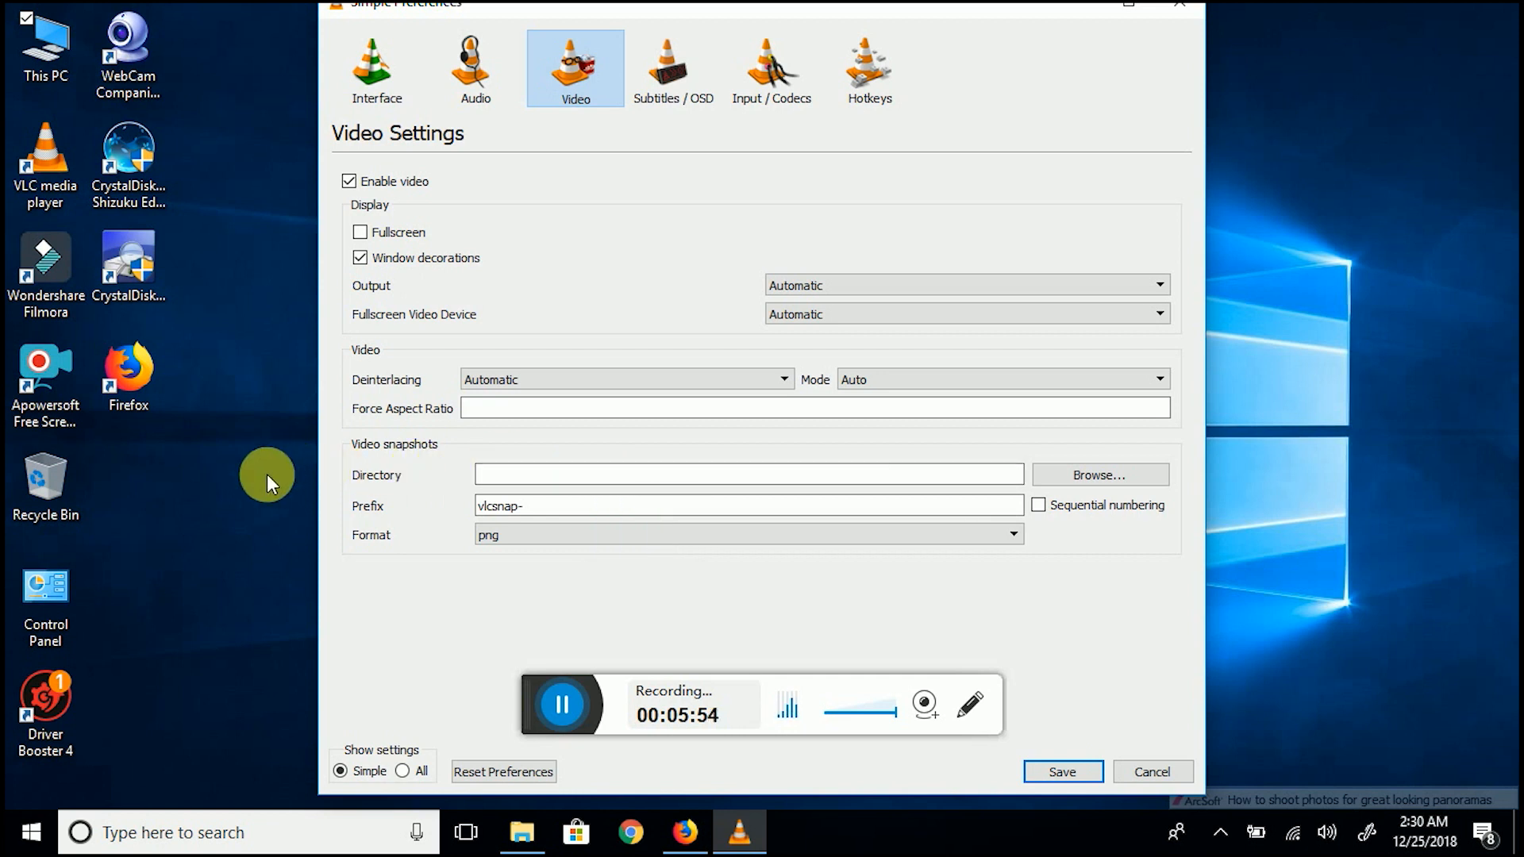
Step: Create a new folder on the desktop and name it Captured Photo
click(196, 486)
right_click(197, 487)
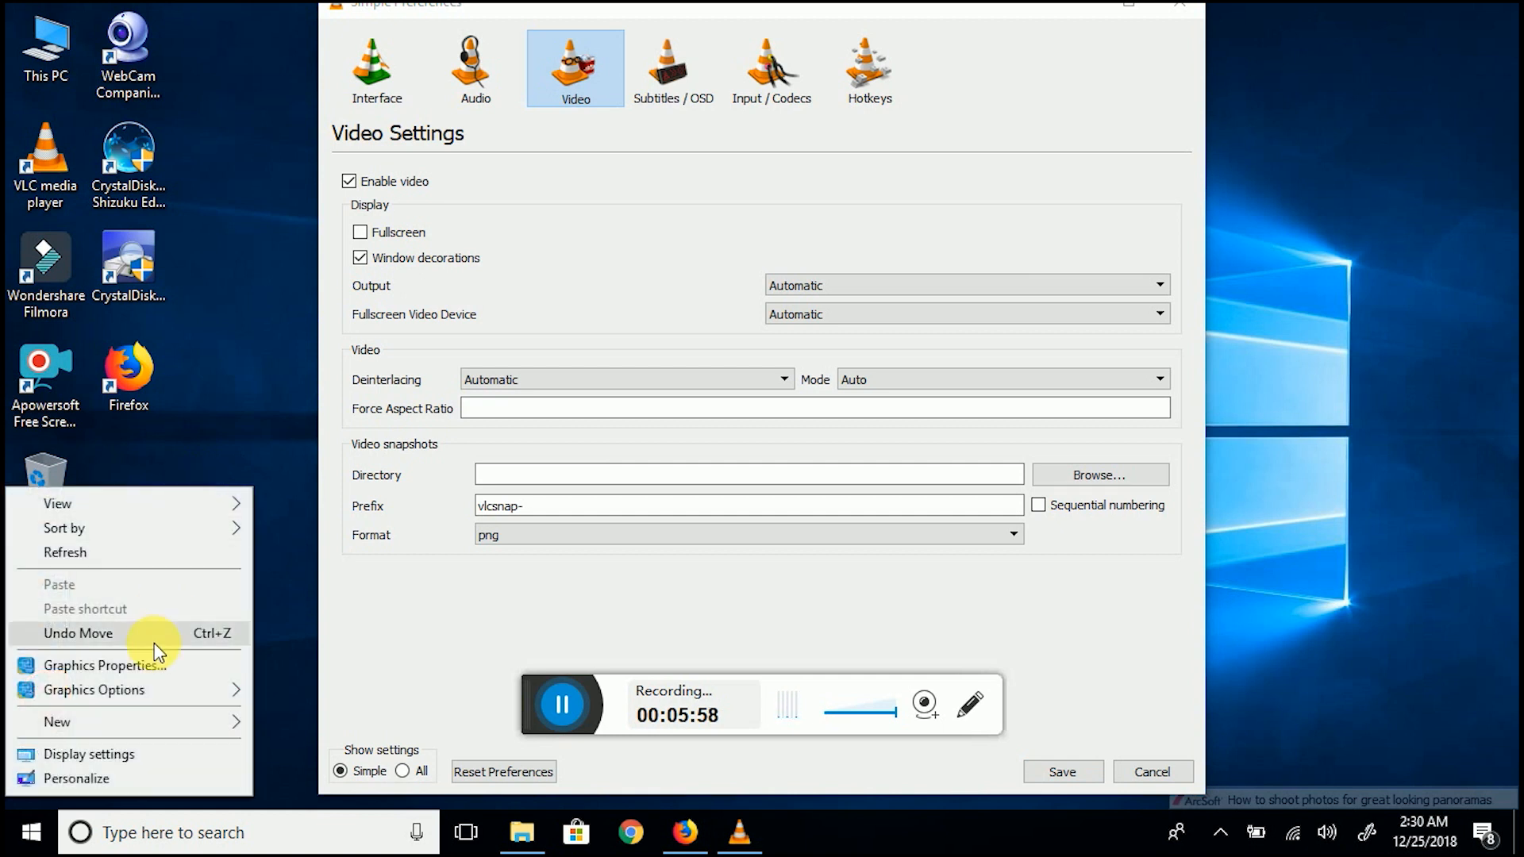
mouse_move(134, 721)
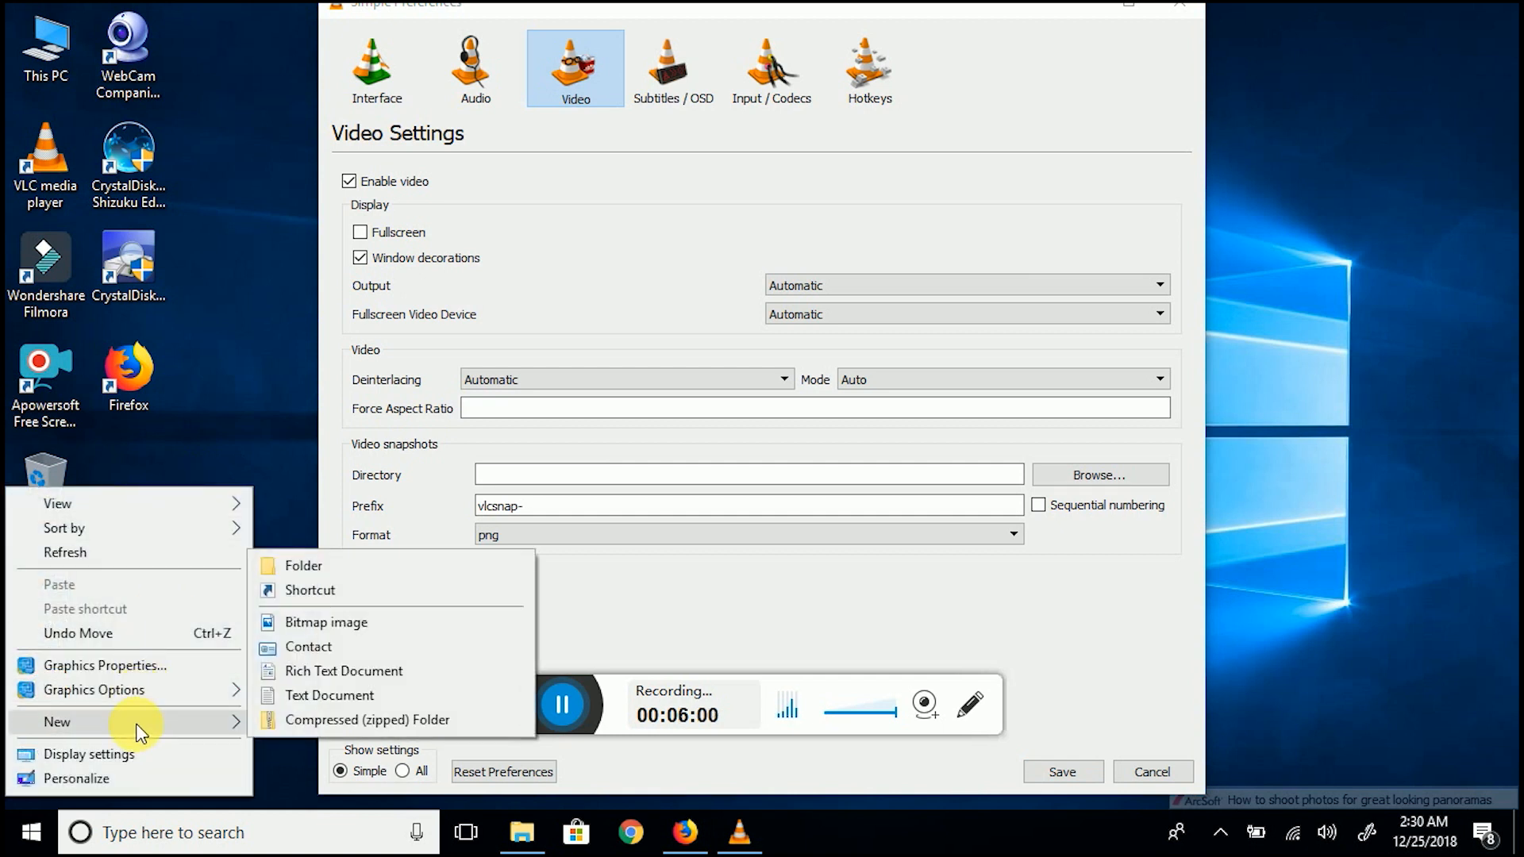
click(320, 572)
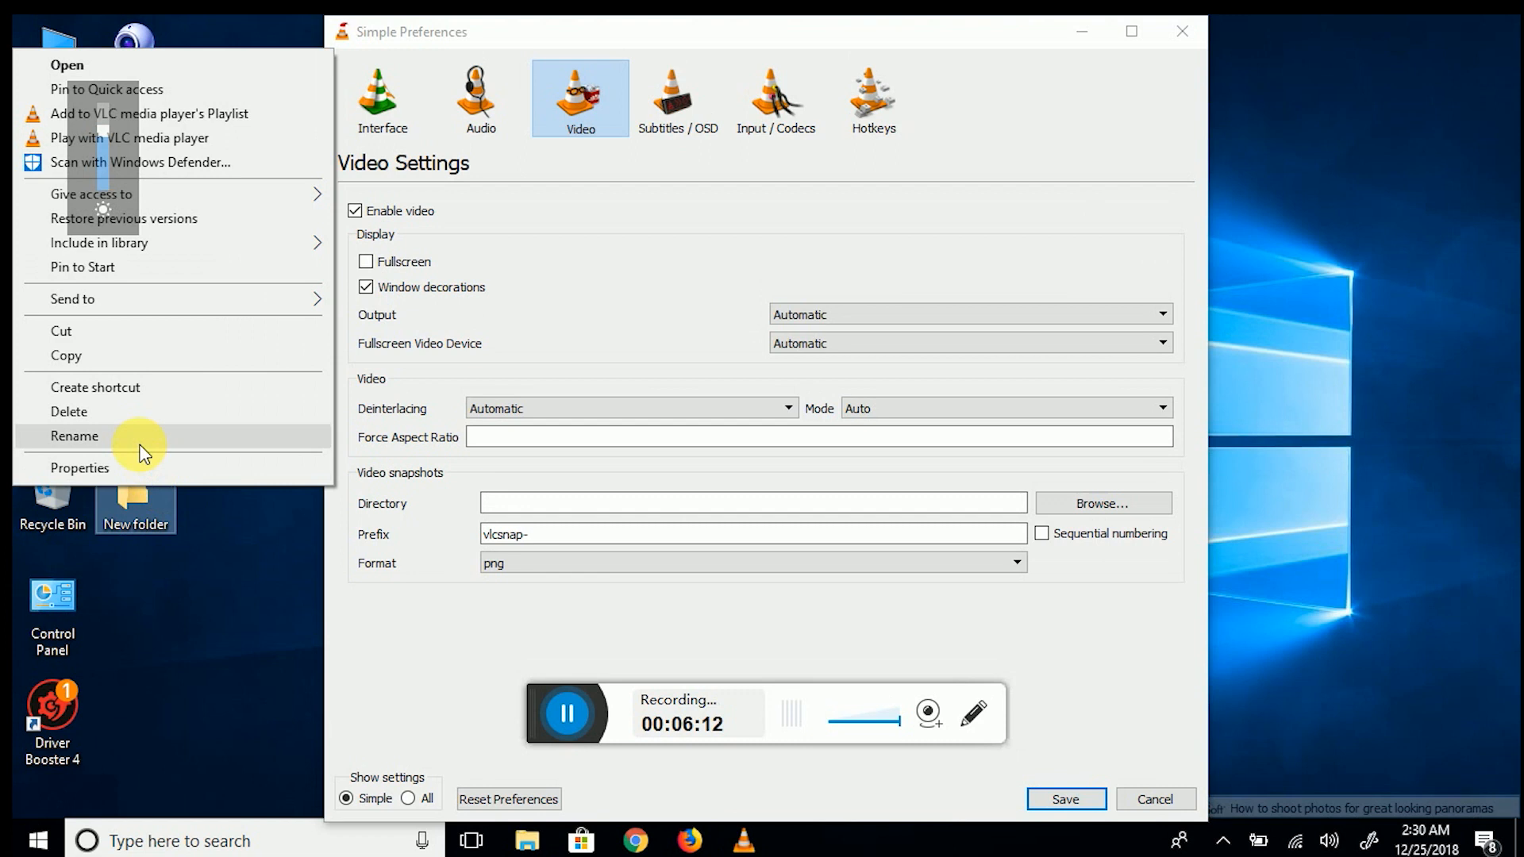
click(142, 449)
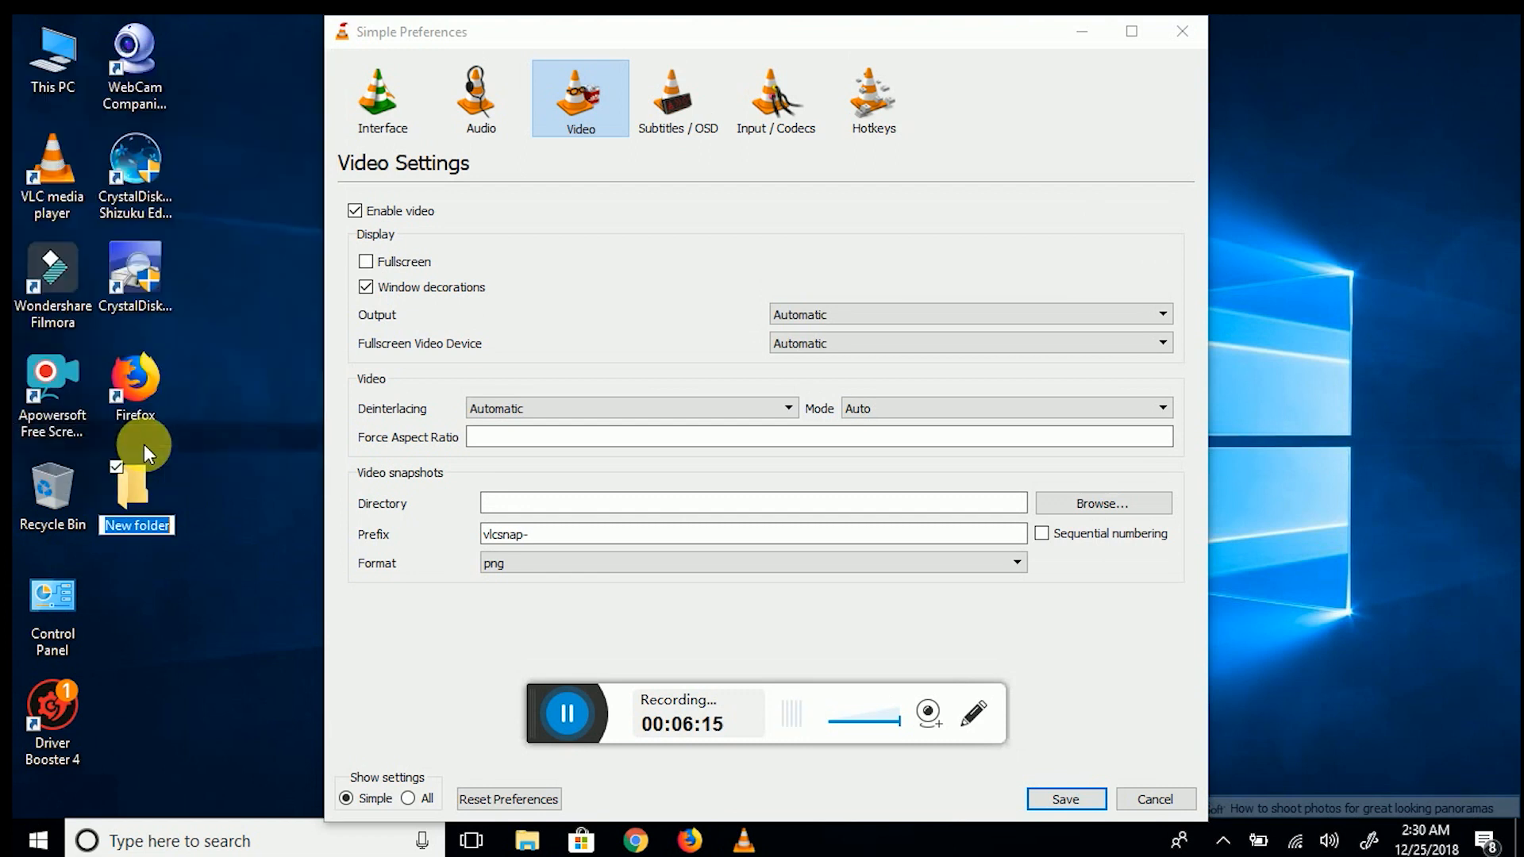
text(C)
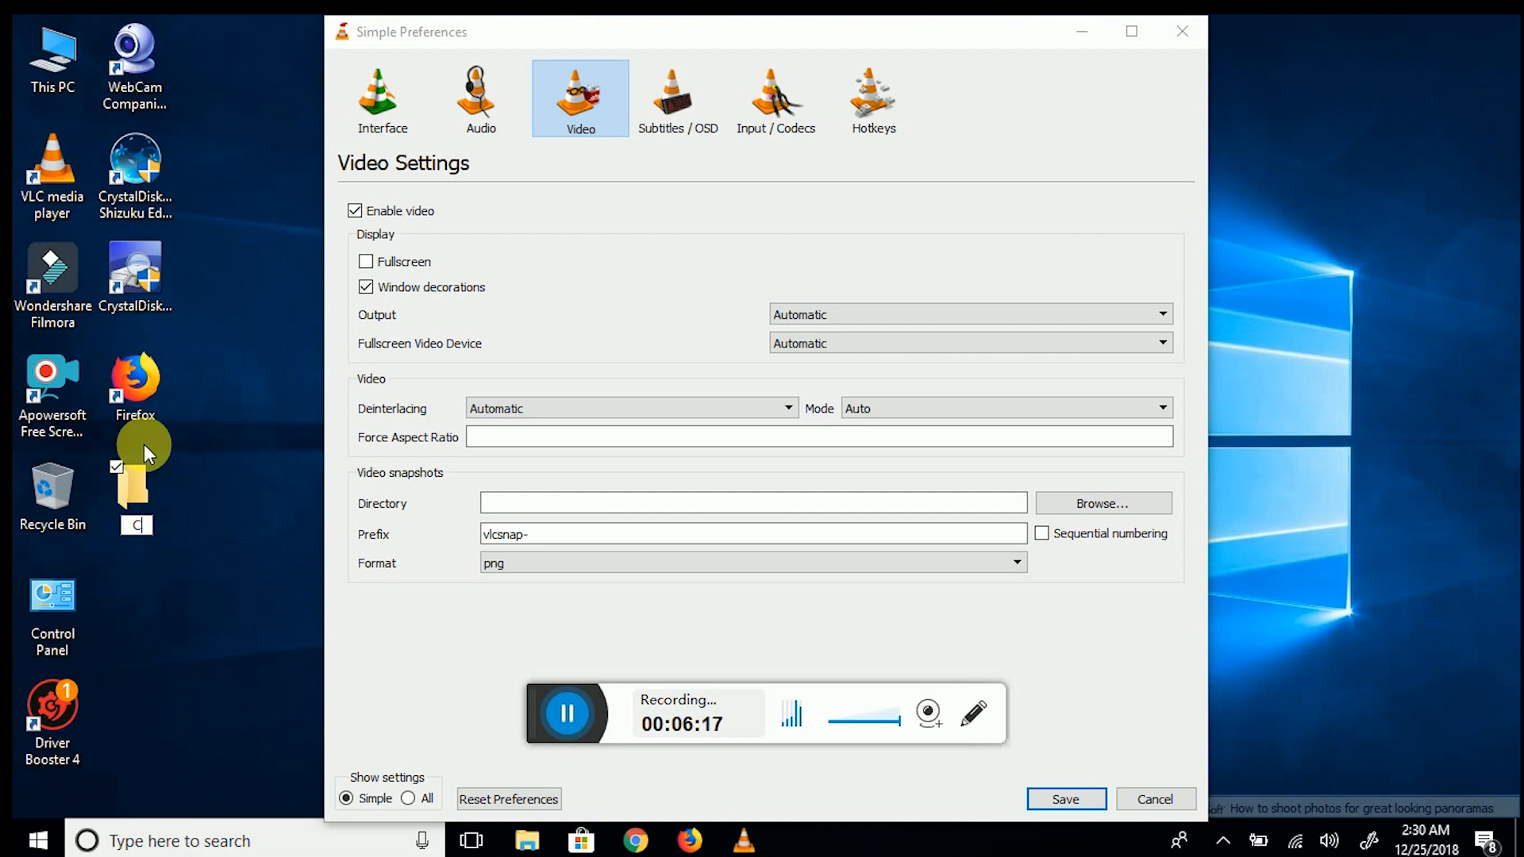
text(aptured Photo)
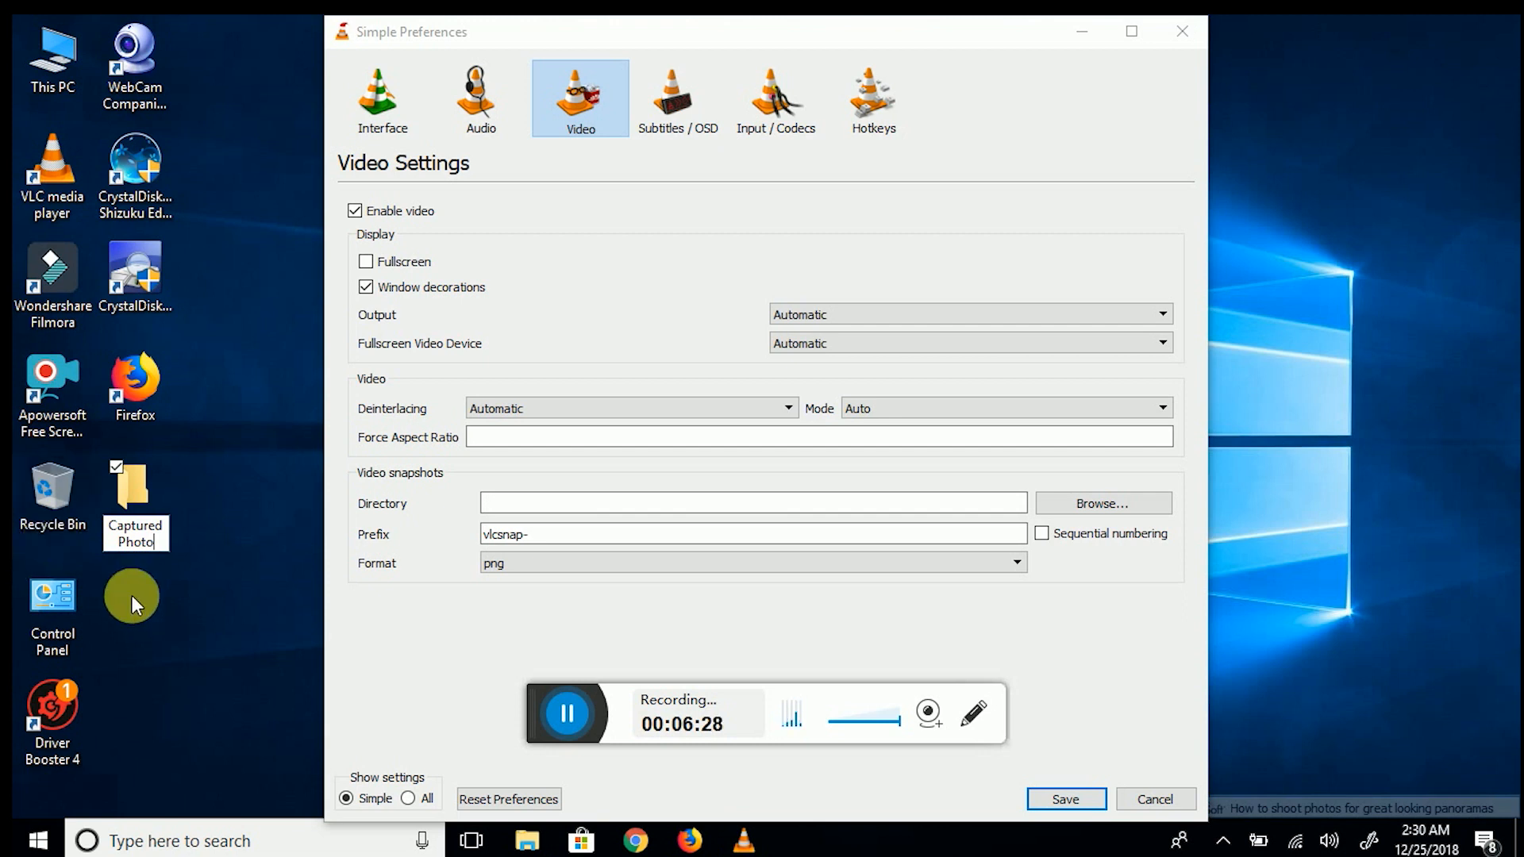
key(Return)
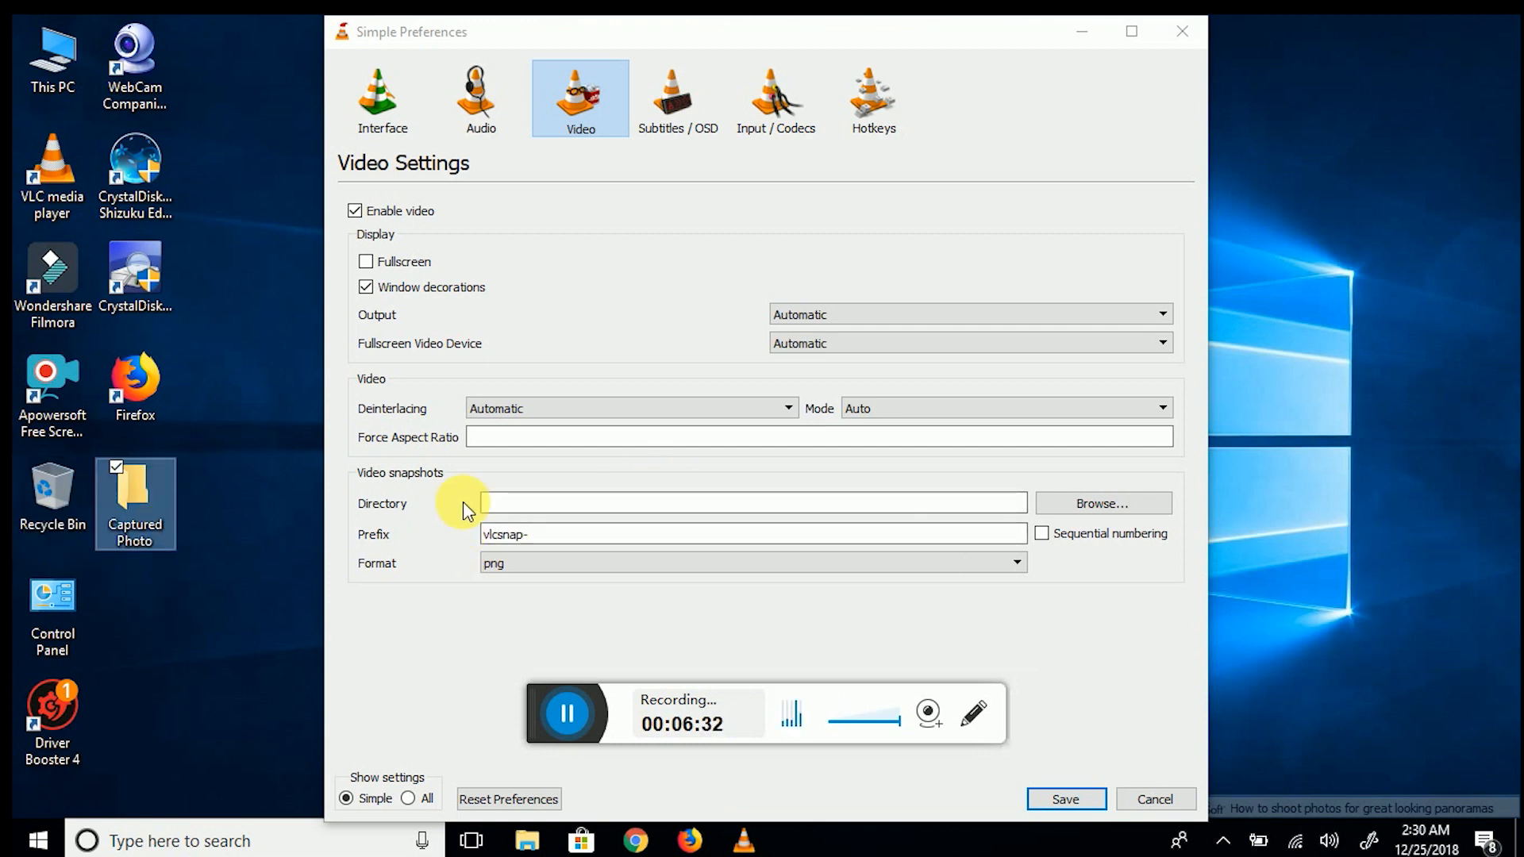
Step: Set the video snapshots directory to the Captured Photo folder on the desktop
click(1133, 508)
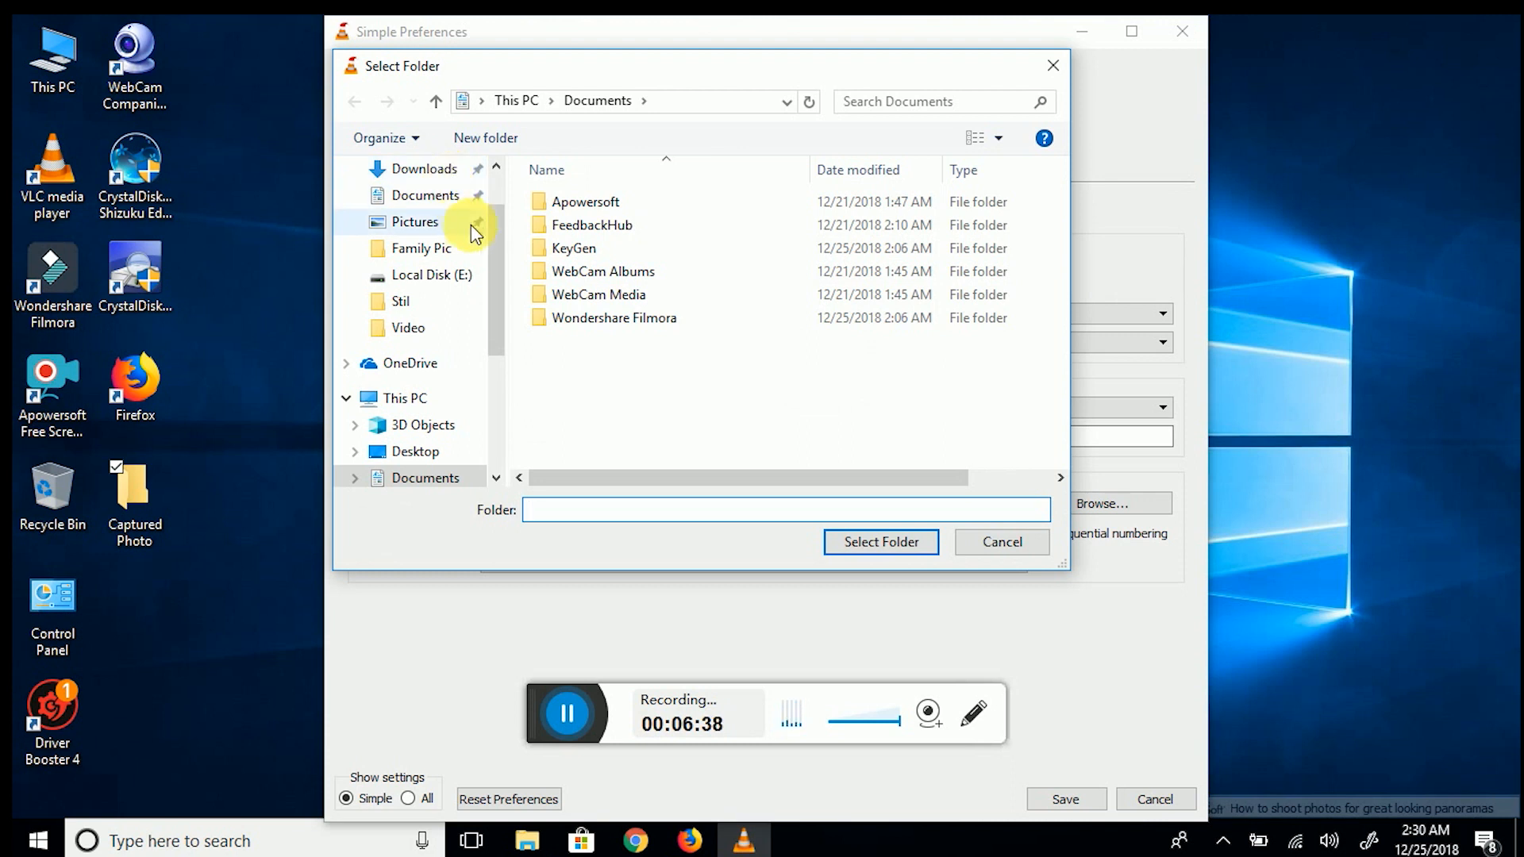
scroll(494, 194, up, 1)
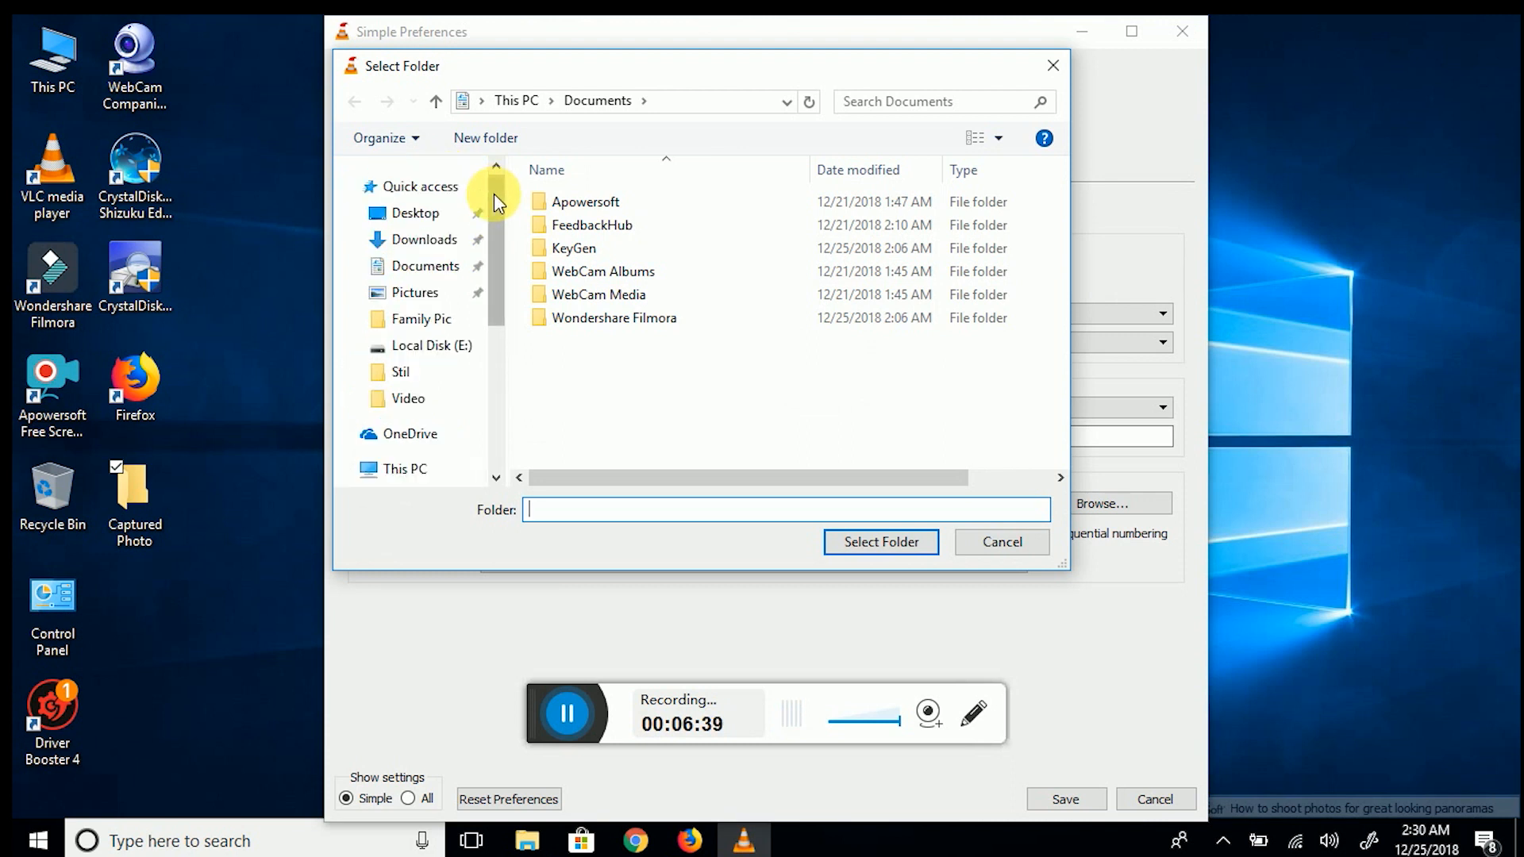
click(459, 214)
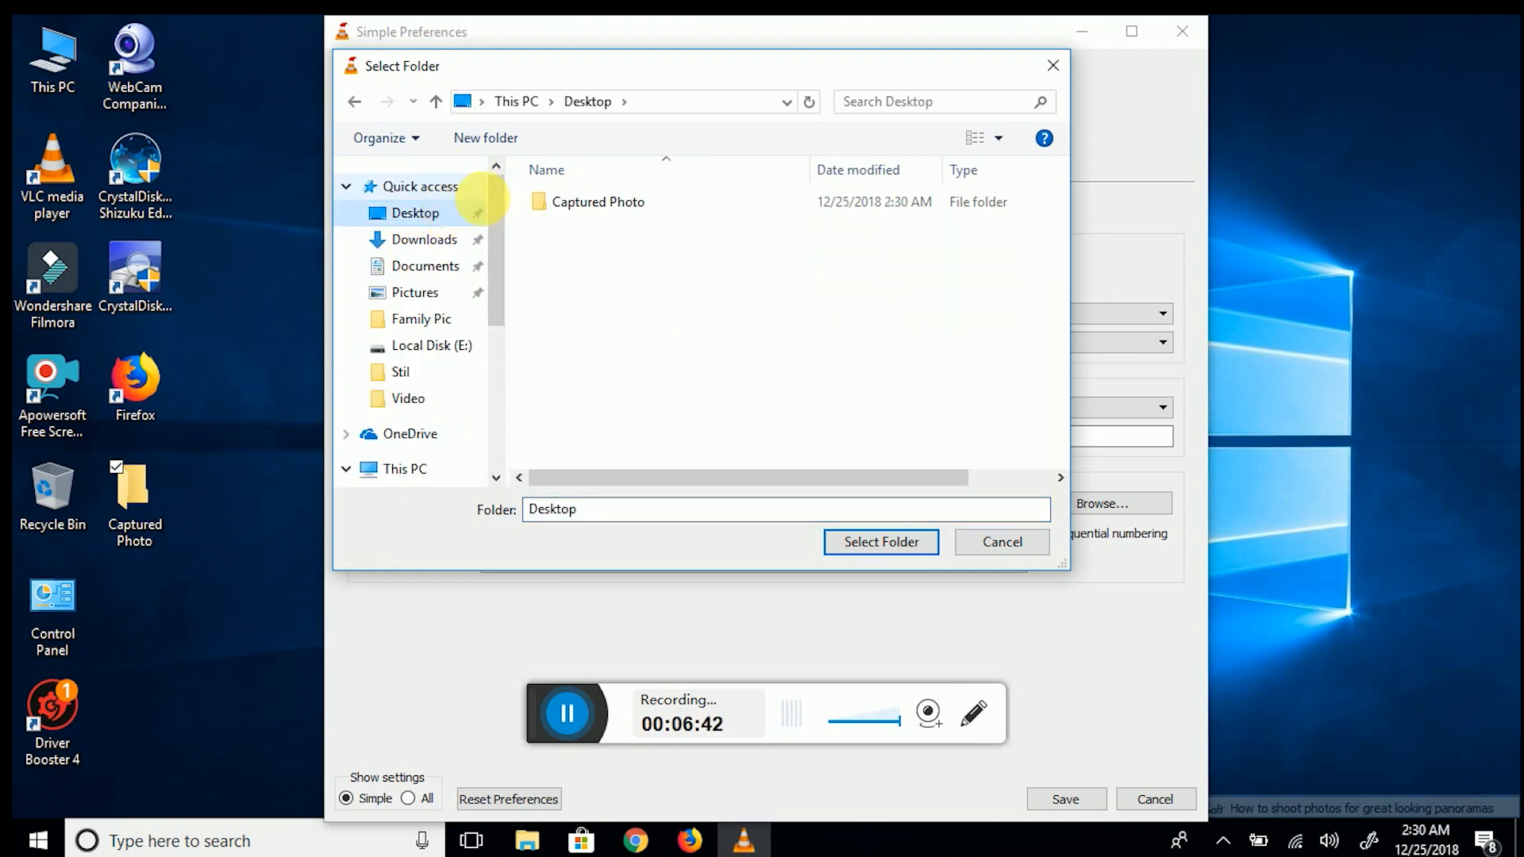
click(579, 205)
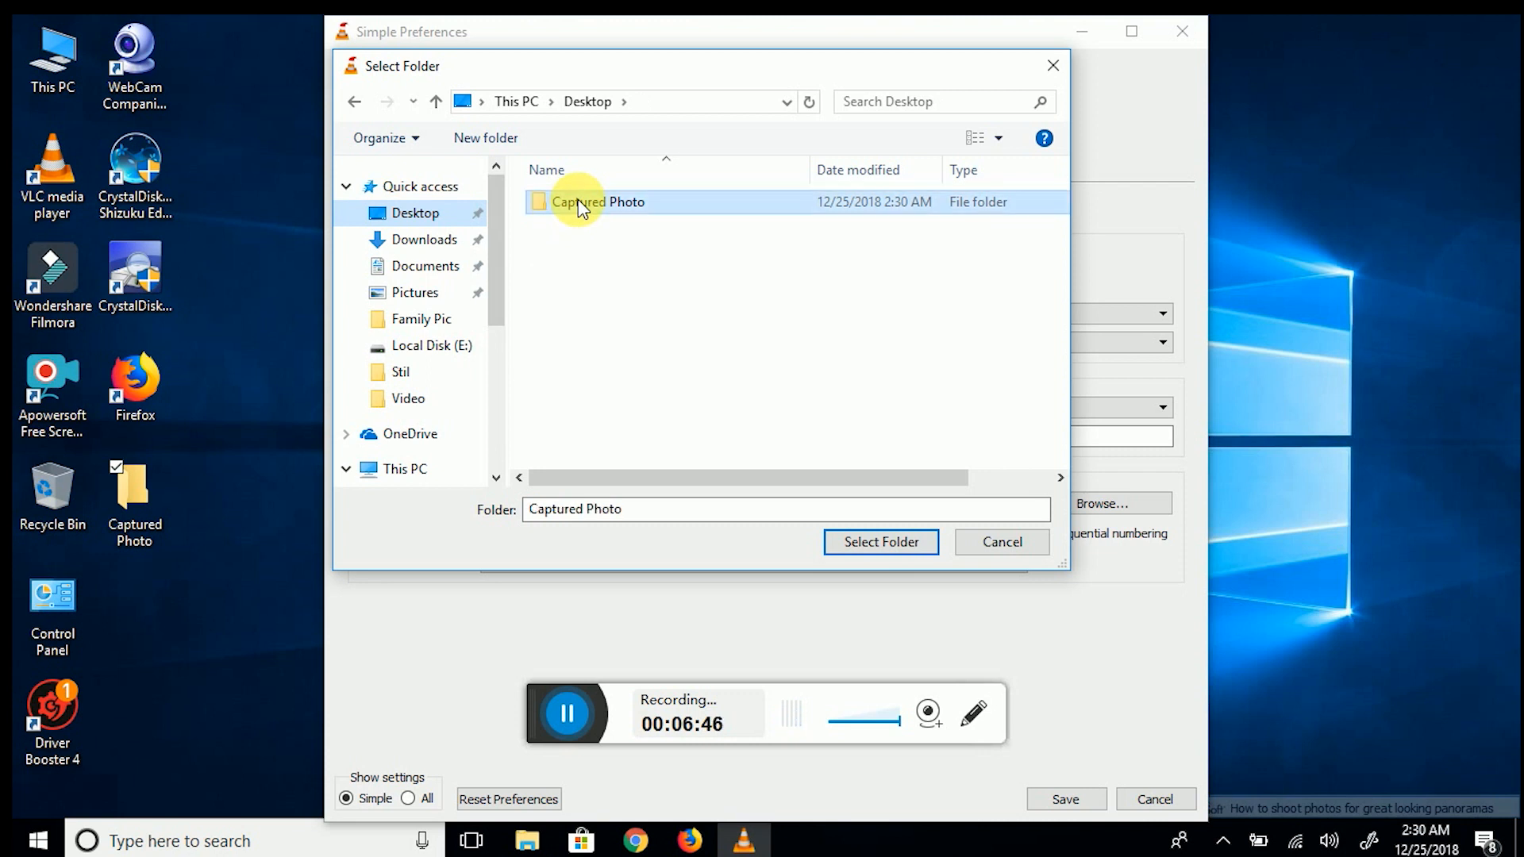
click(869, 548)
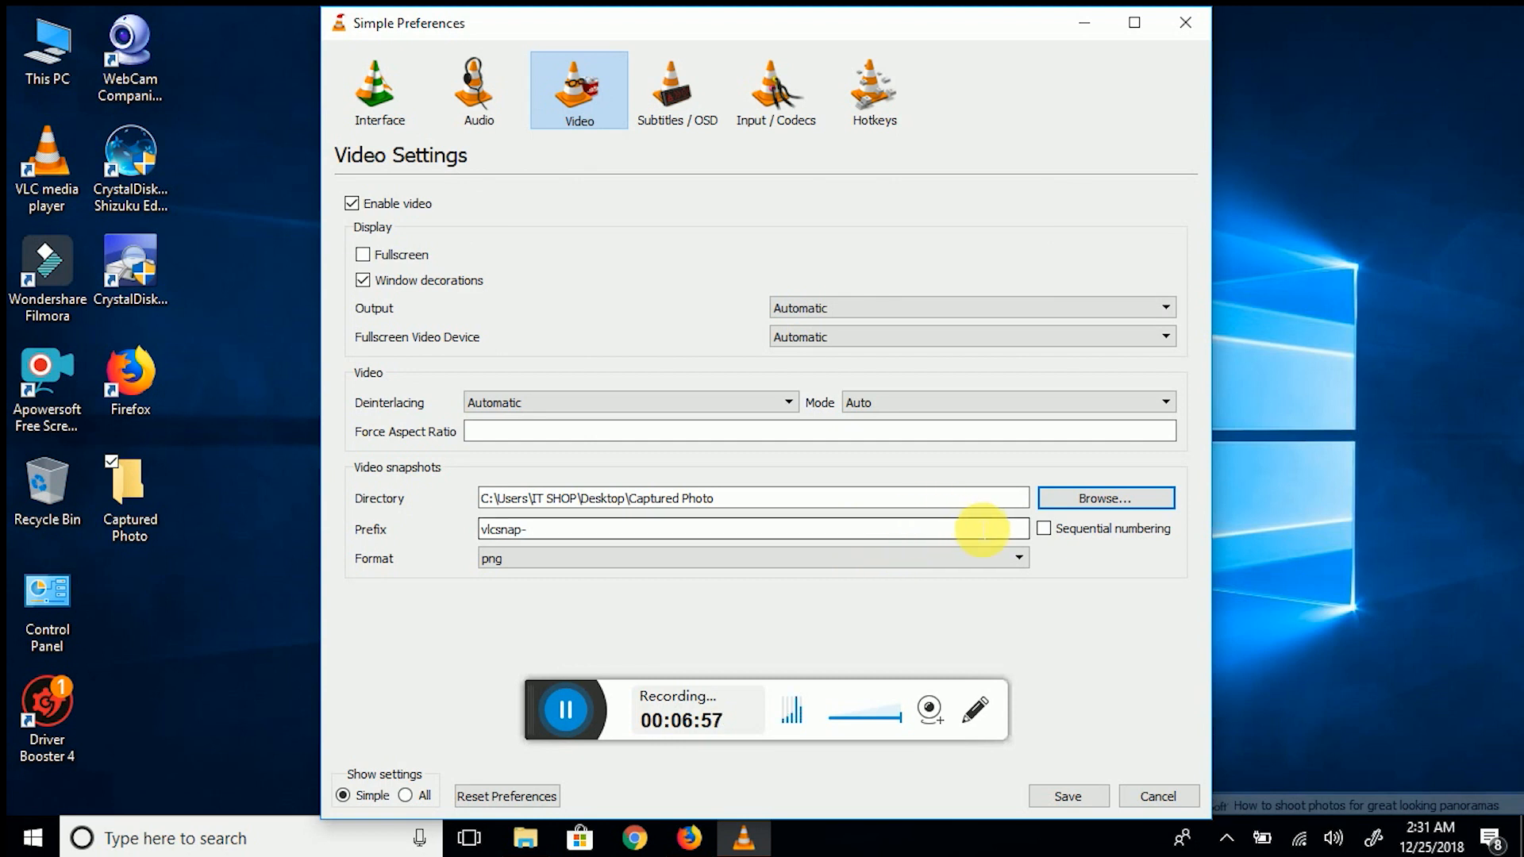
Step: Enable sequential numbering for the video snapshots and set their prefix to "Pitcure-"
click(1044, 531)
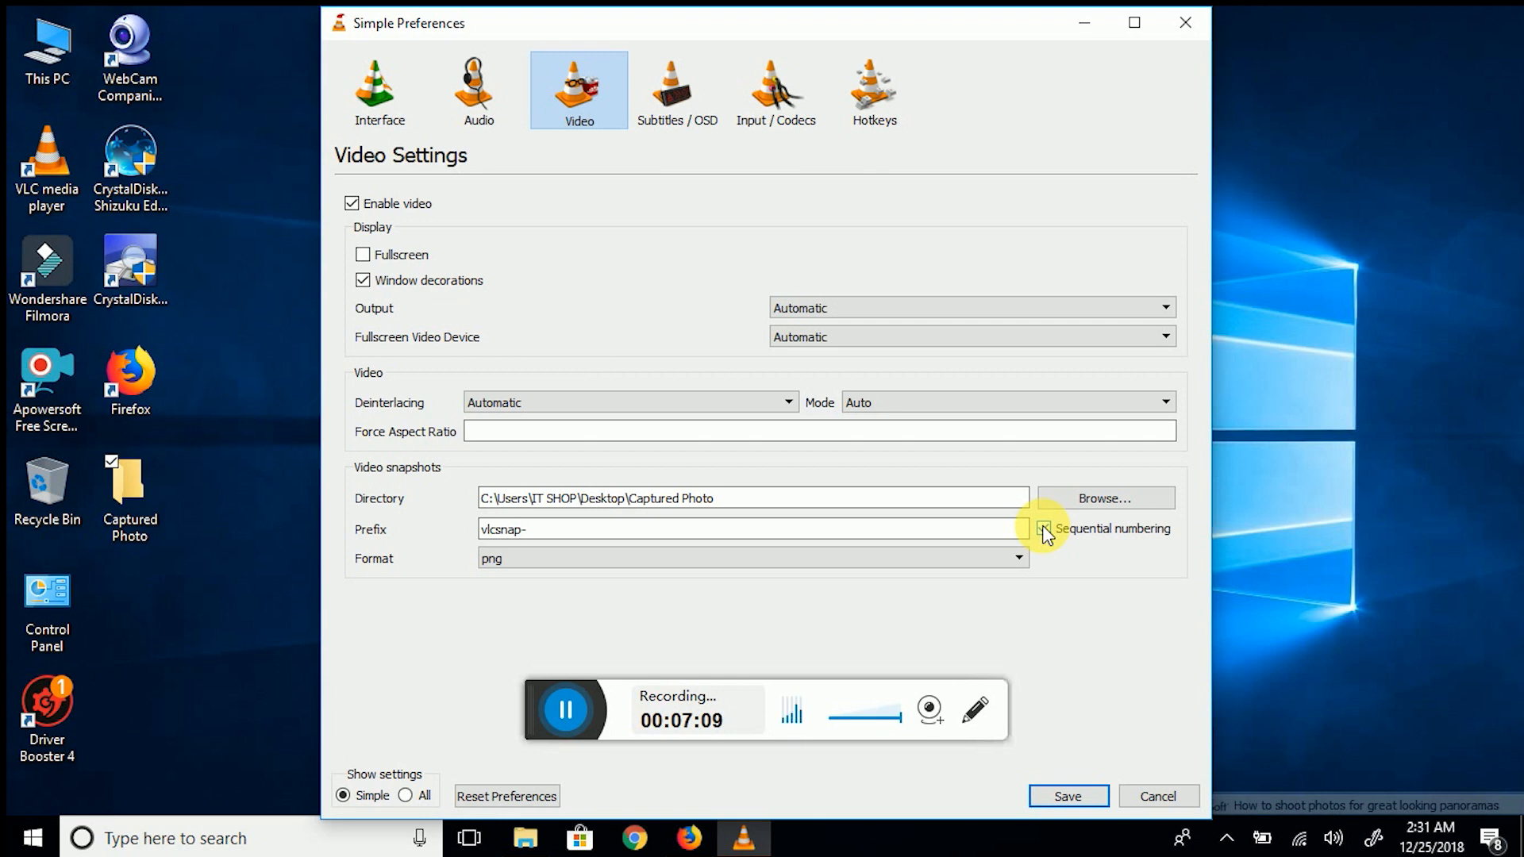
click(820, 536)
key(BackSpace)
key(BackSpace)
key(BackSpace)
key(BackSpace)
key(BackSpace)
key(BackSpace)
key(BackSpace)
key(BackSpace)
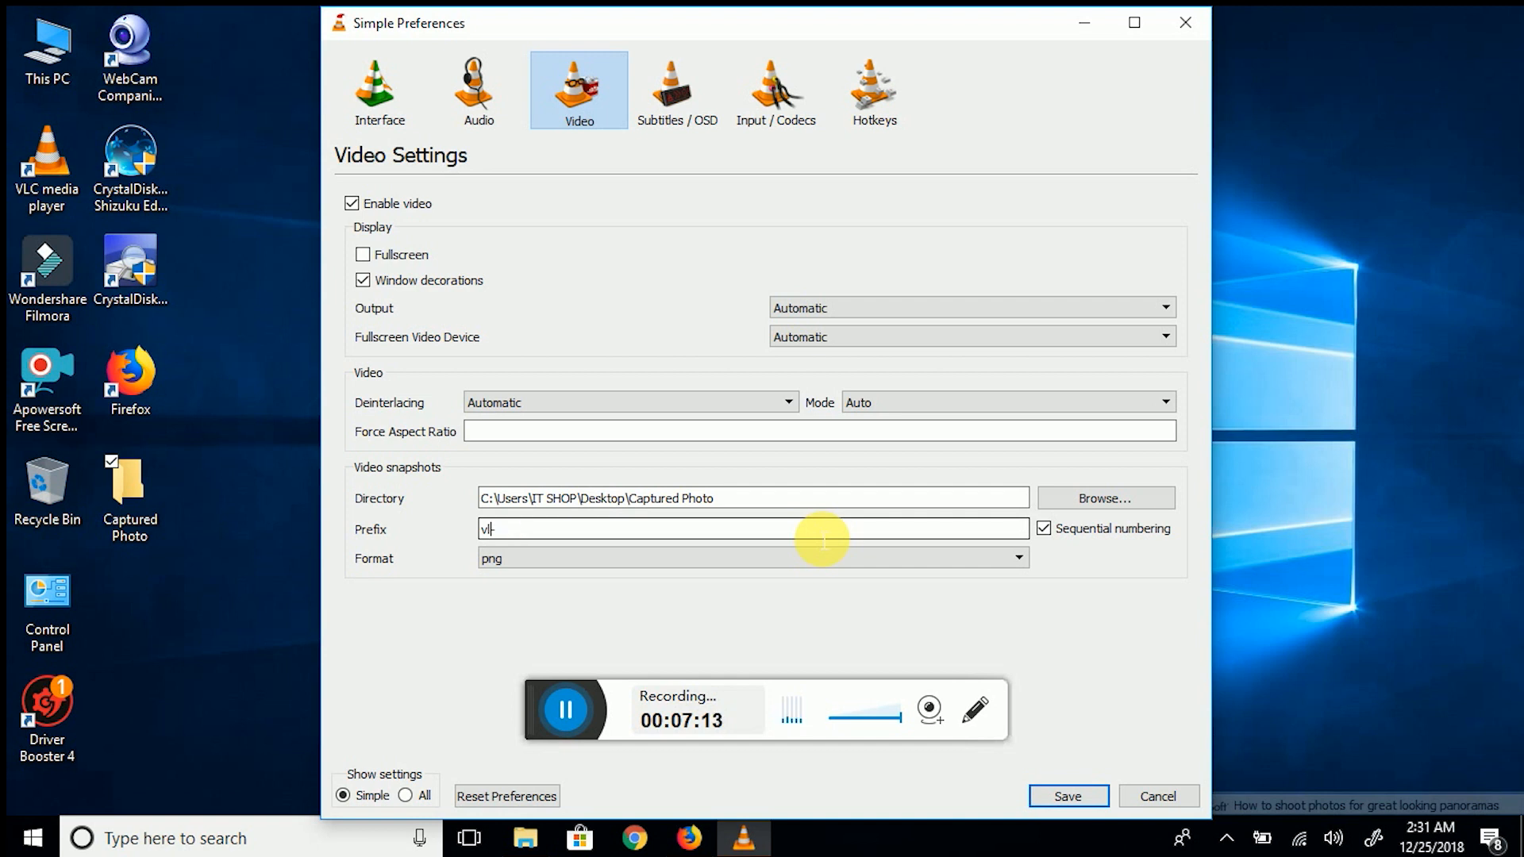
text(-)
text(Pitcure)
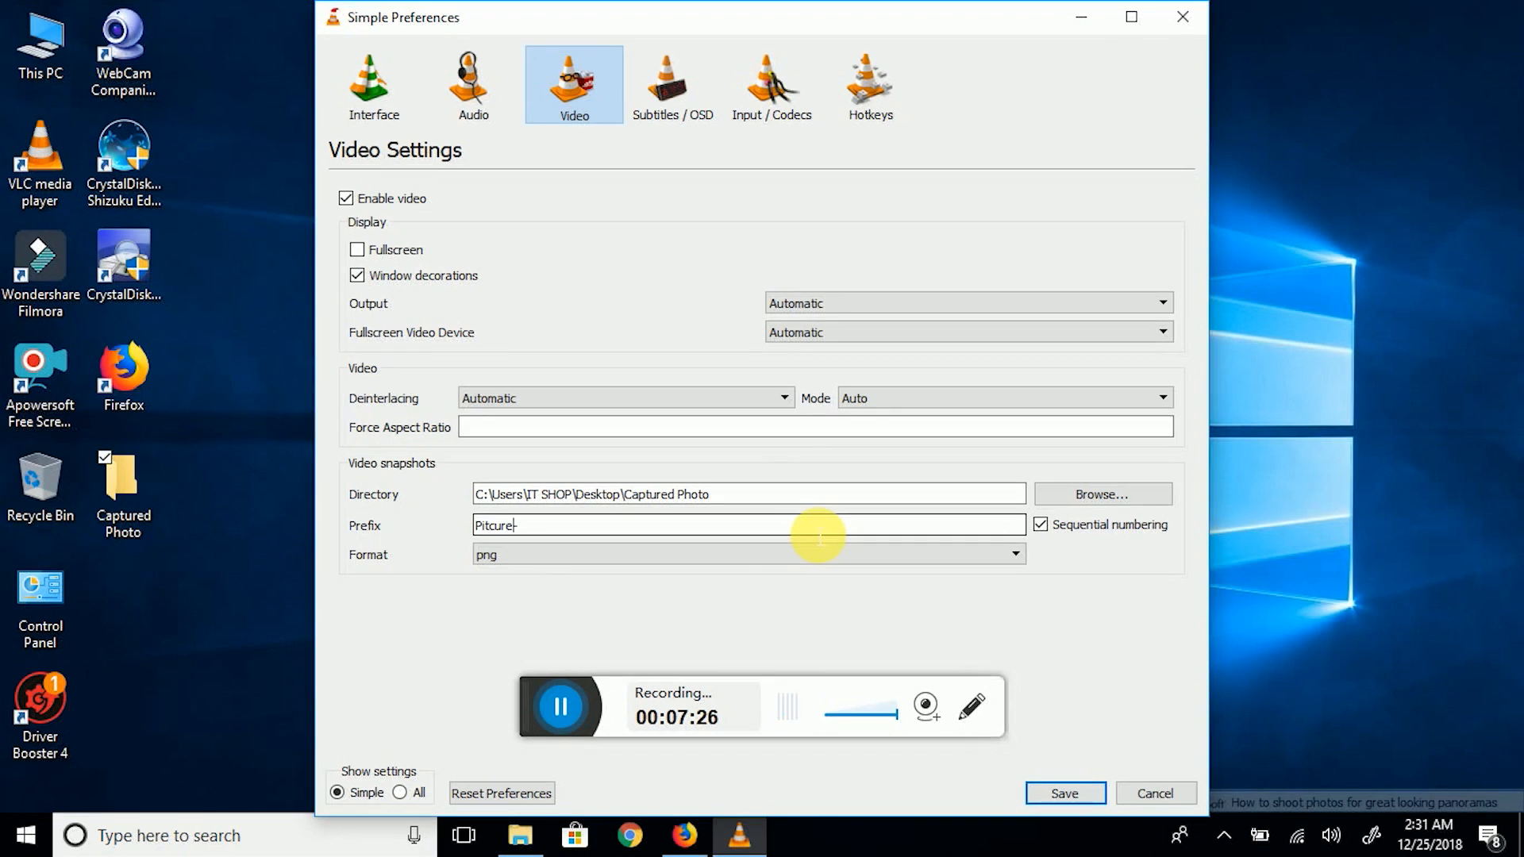
text(-)
key(BackSpace)
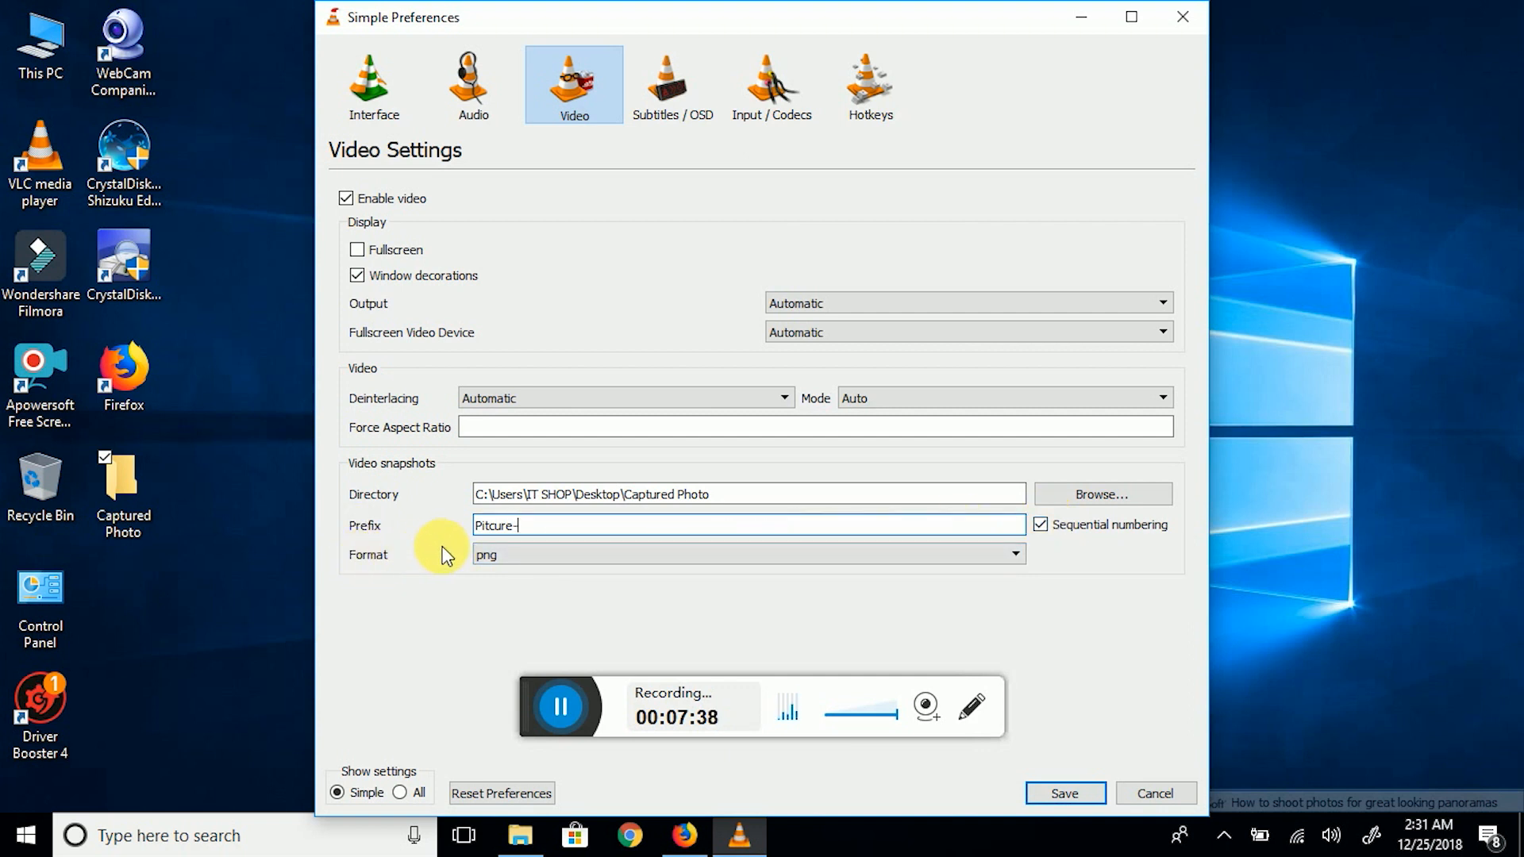
Step: Set the video snapshot format to jpg and save the preferences
click(1016, 555)
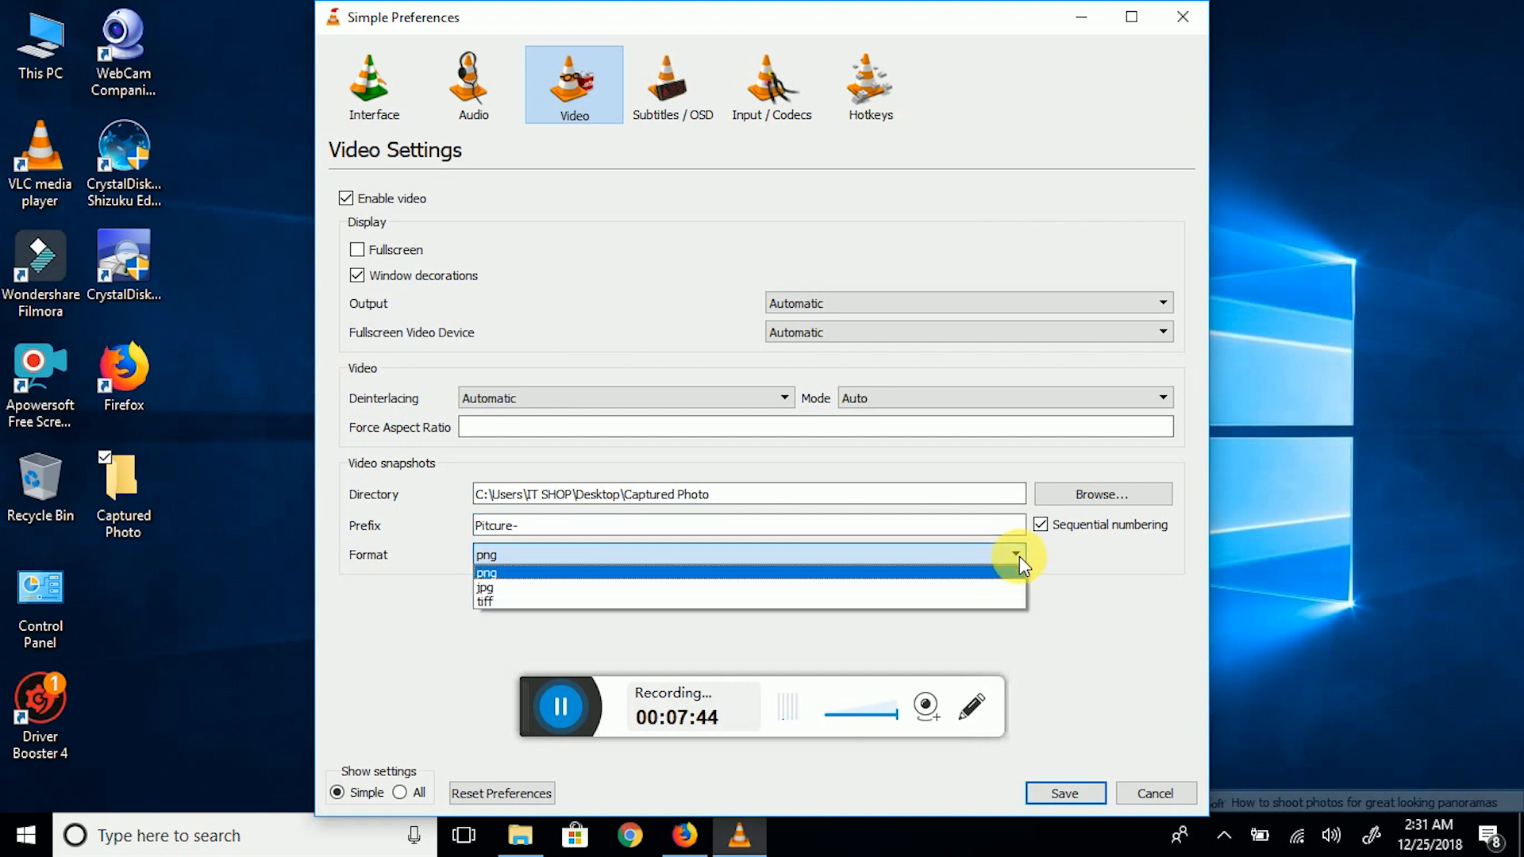
click(943, 589)
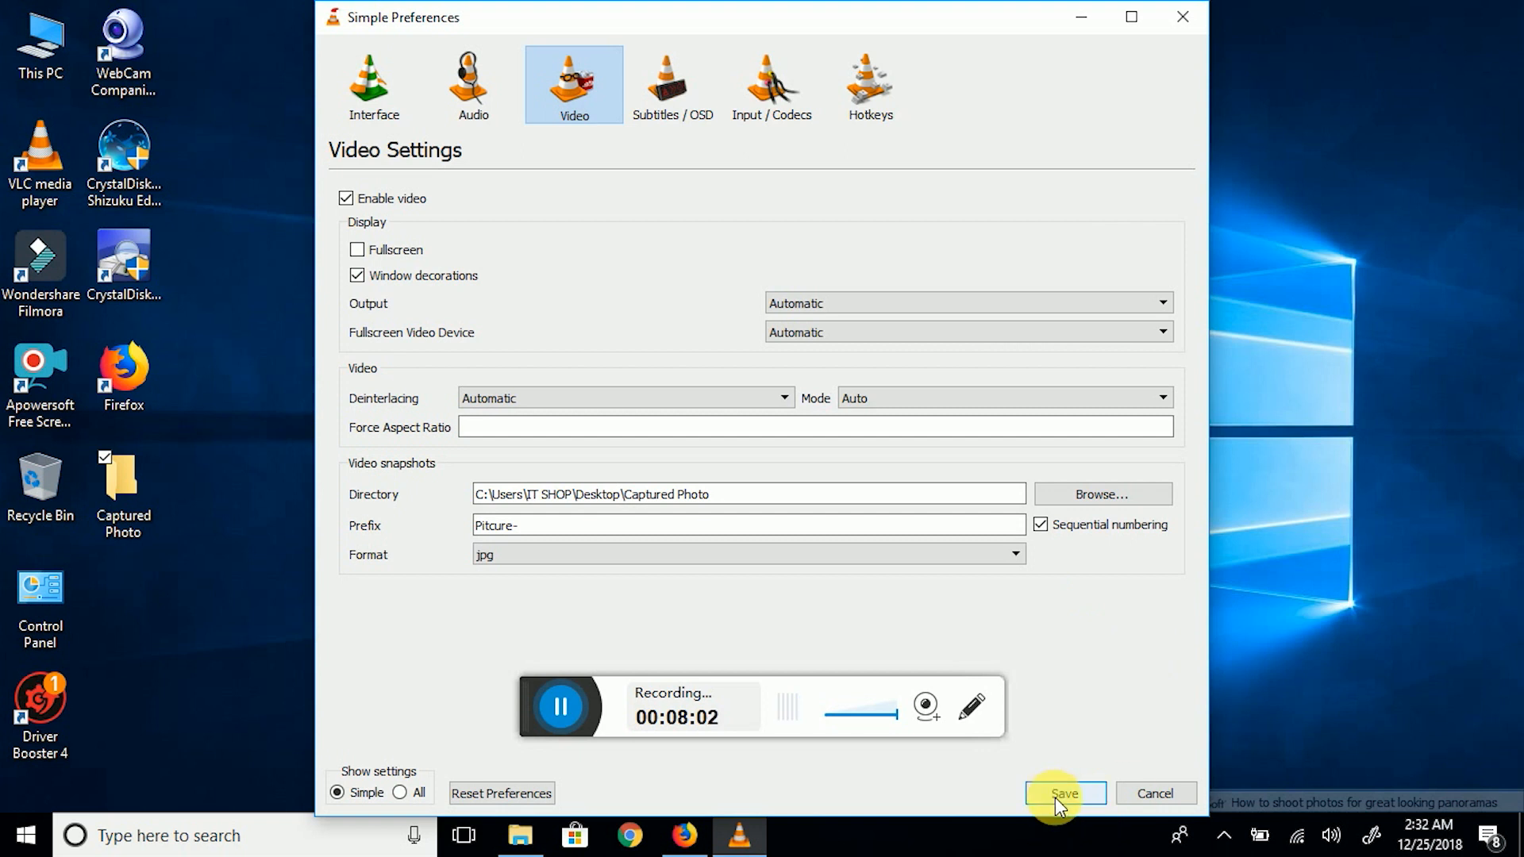
click(1064, 794)
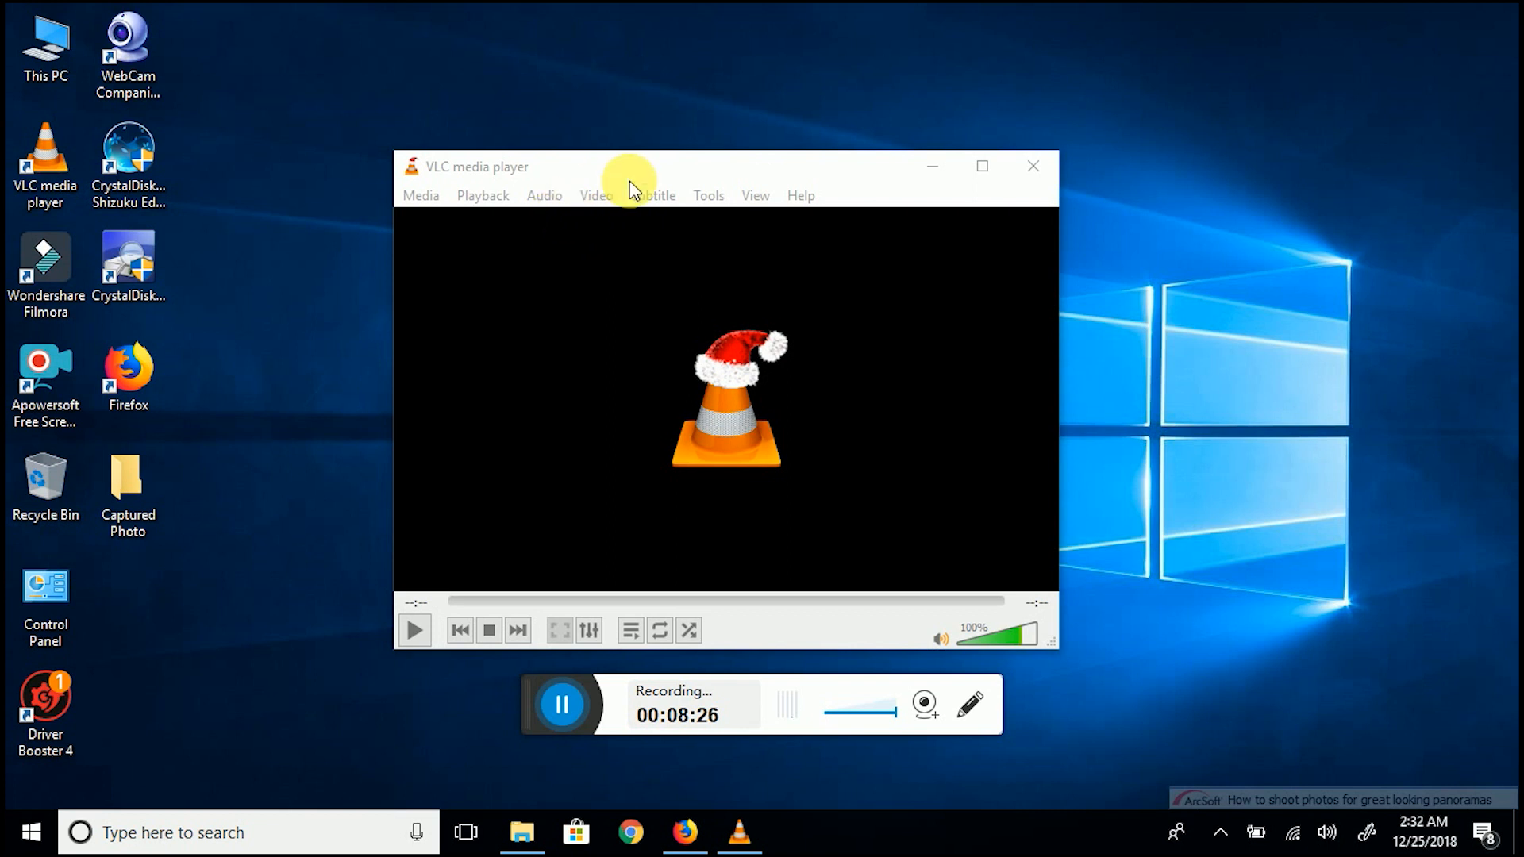
Step: Show the Advanced Controls in the player window
click(757, 194)
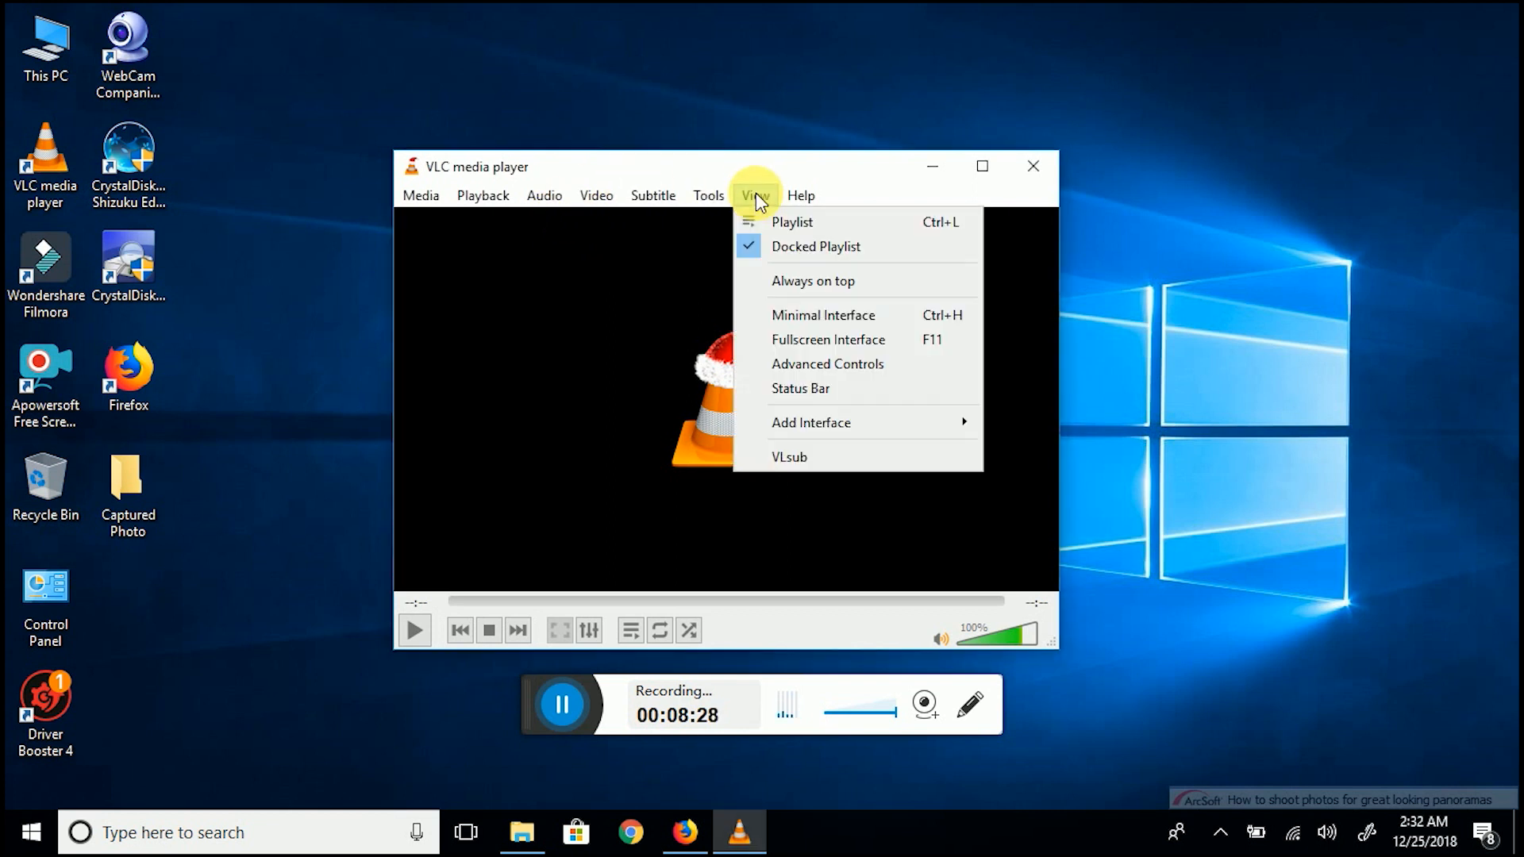
click(781, 367)
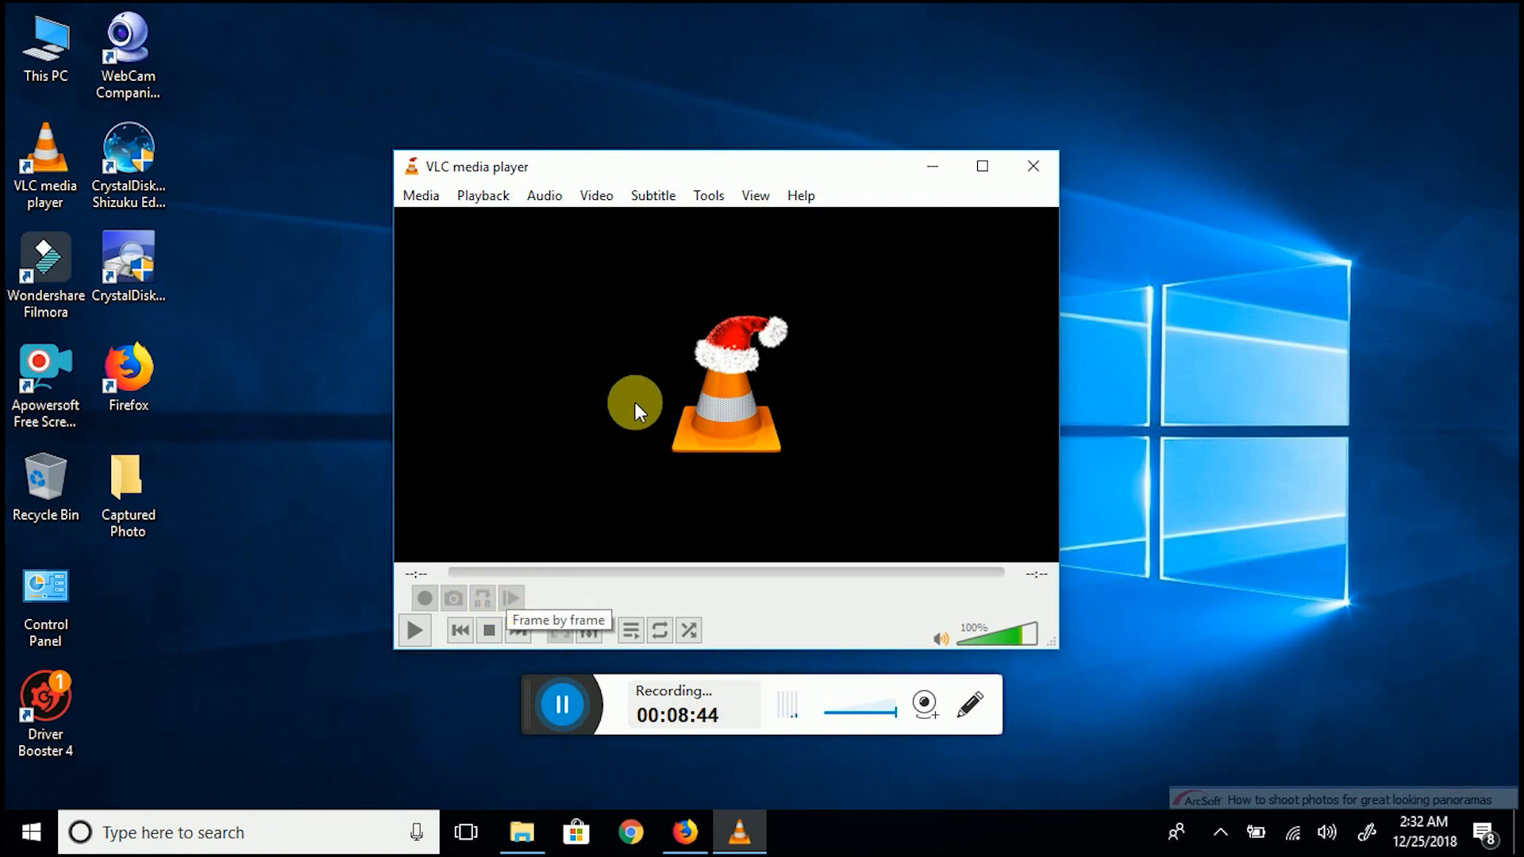
Step: Open the video MVI_3591 from the Video subfolder on Local Disk (F:)
click(424, 199)
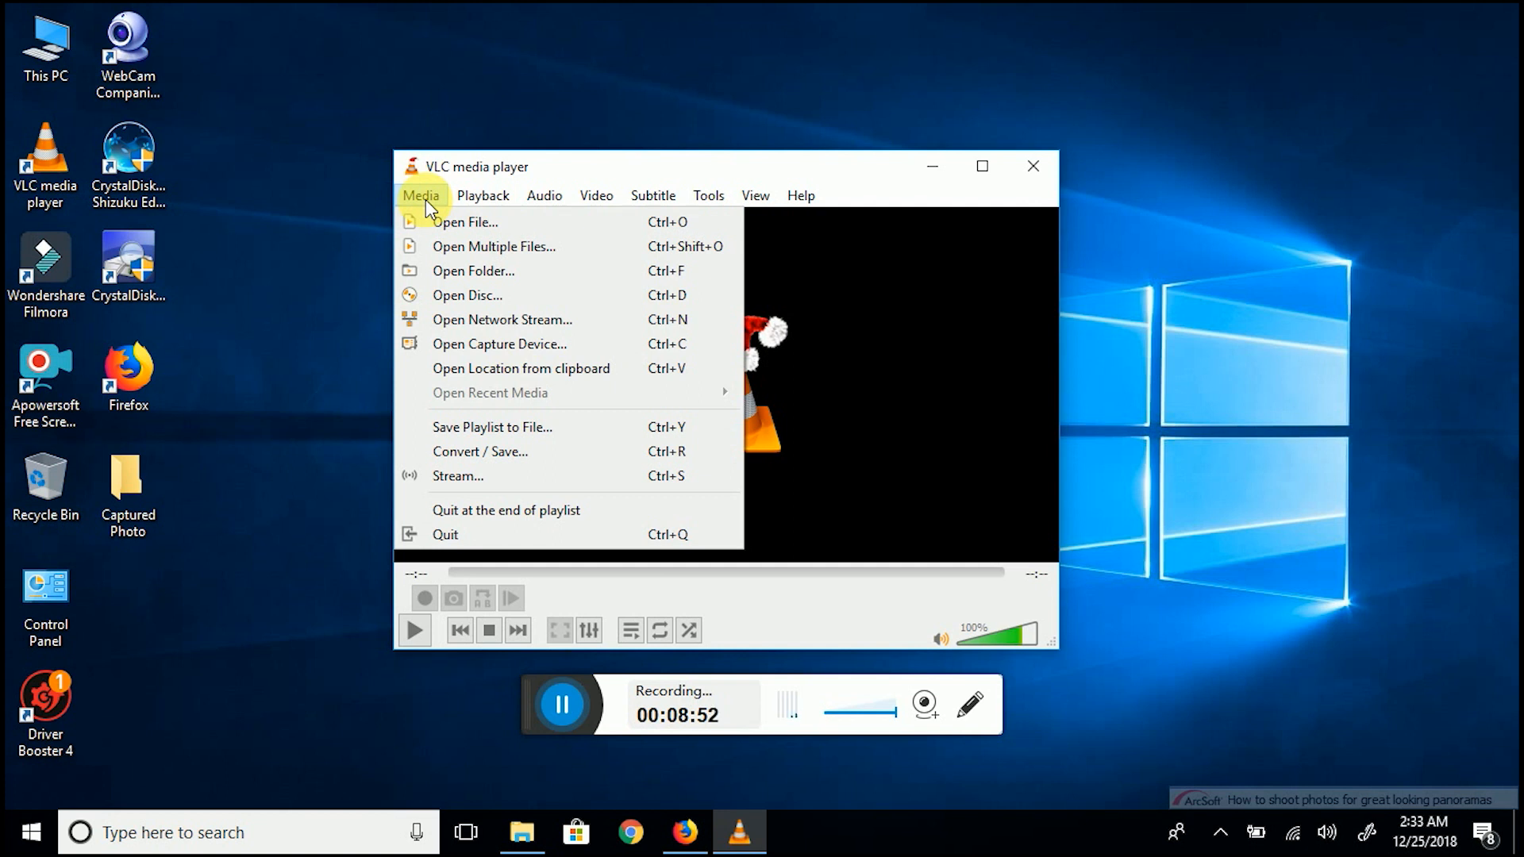
click(451, 223)
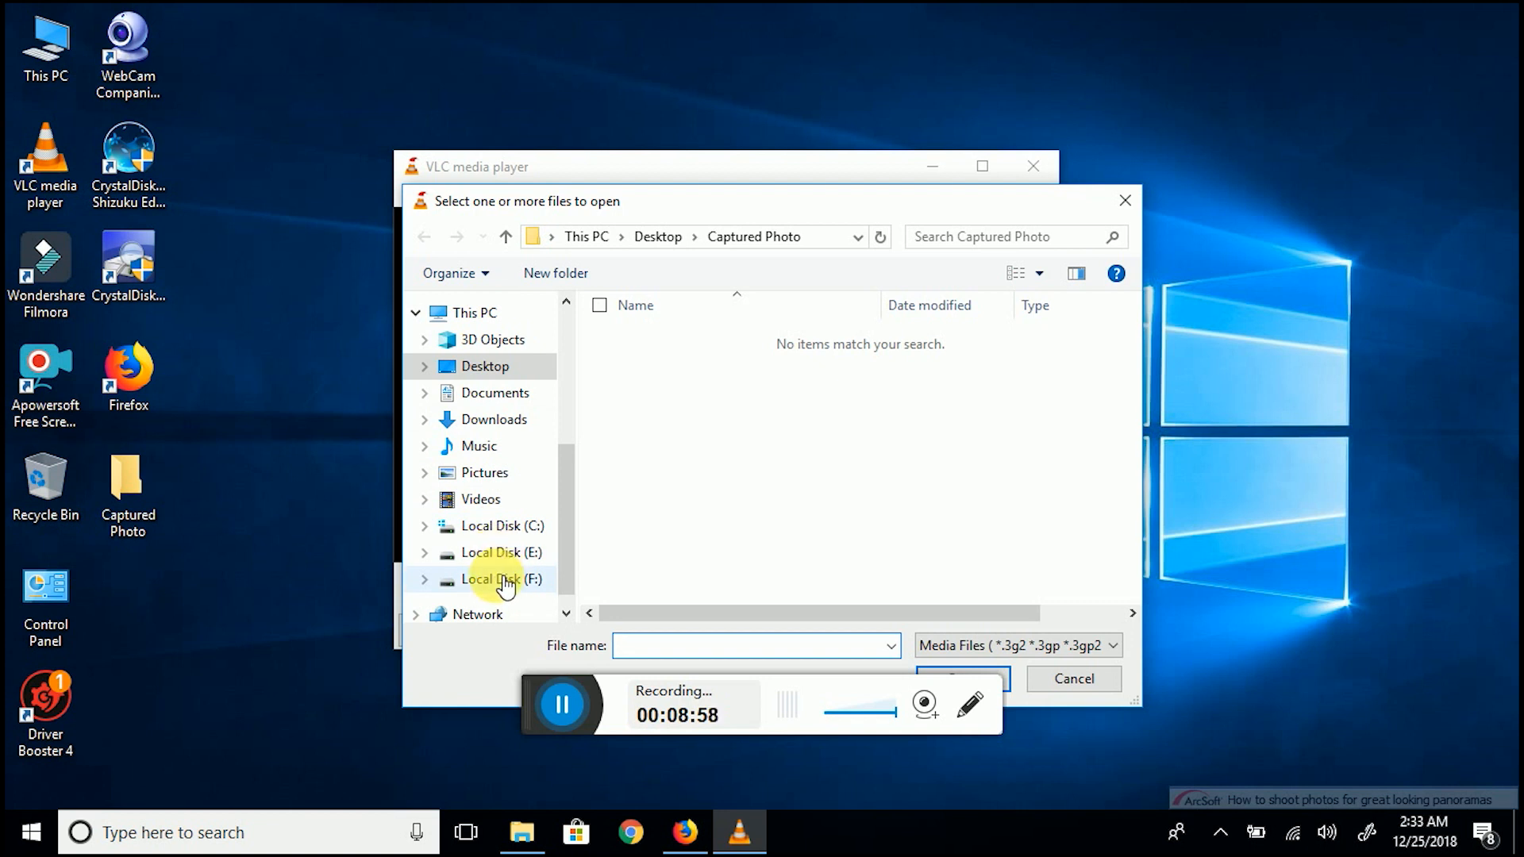
click(502, 580)
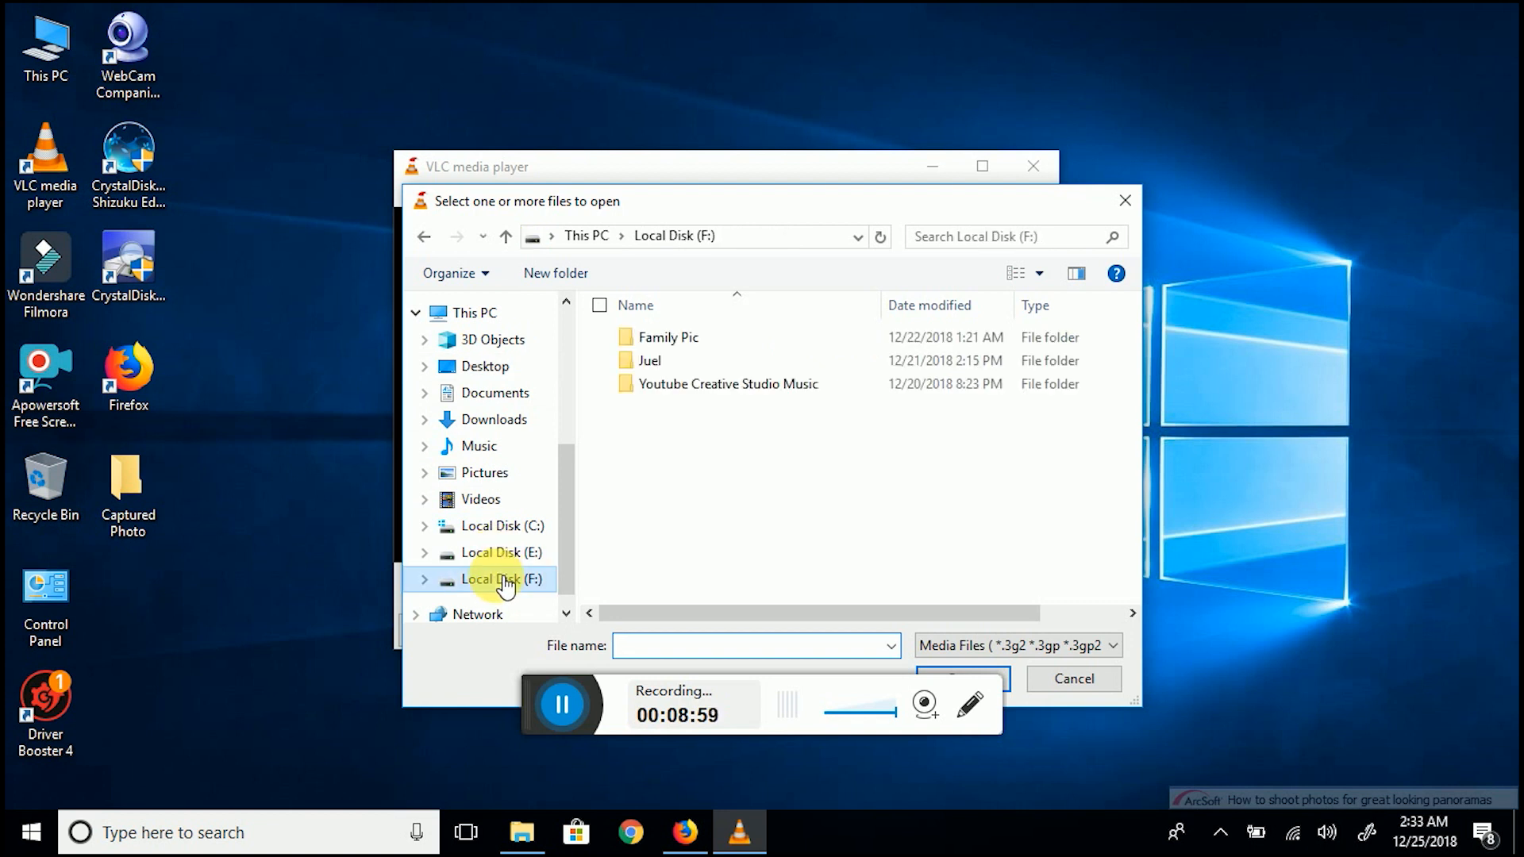
double_click(677, 366)
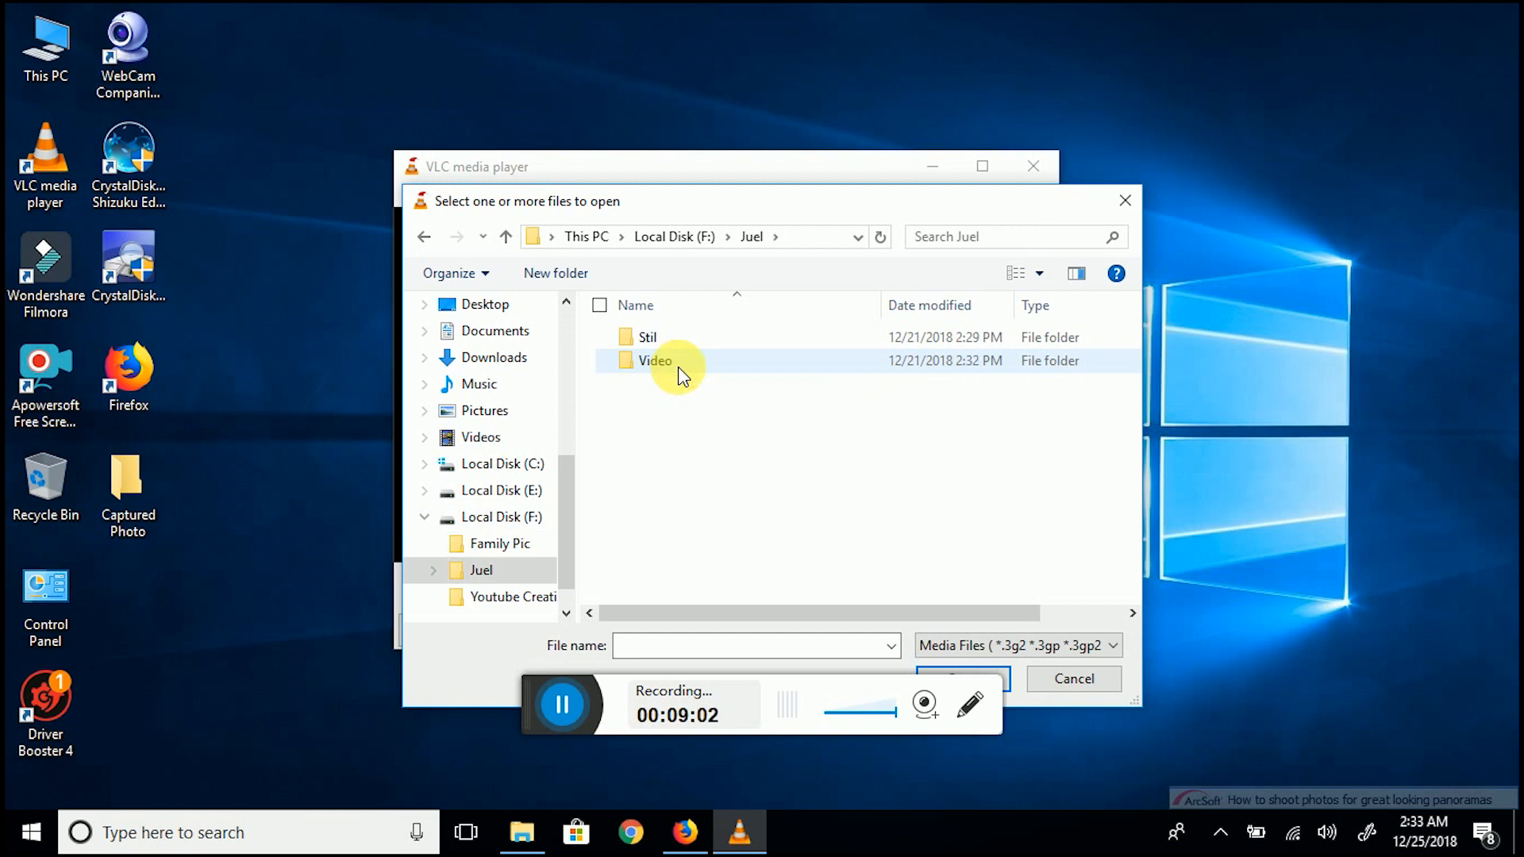
double_click(679, 368)
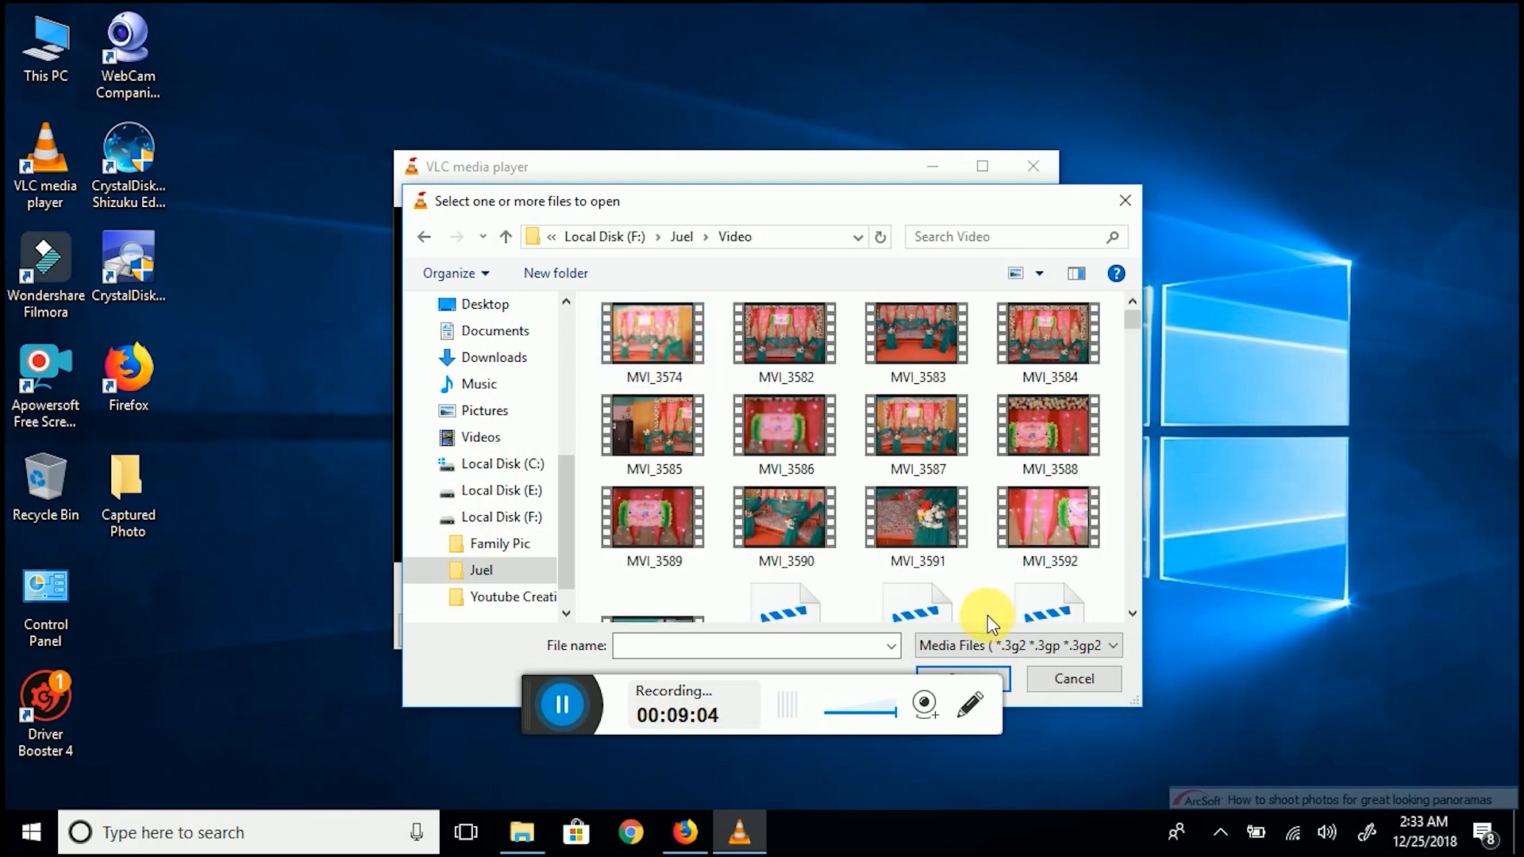
double_click(988, 616)
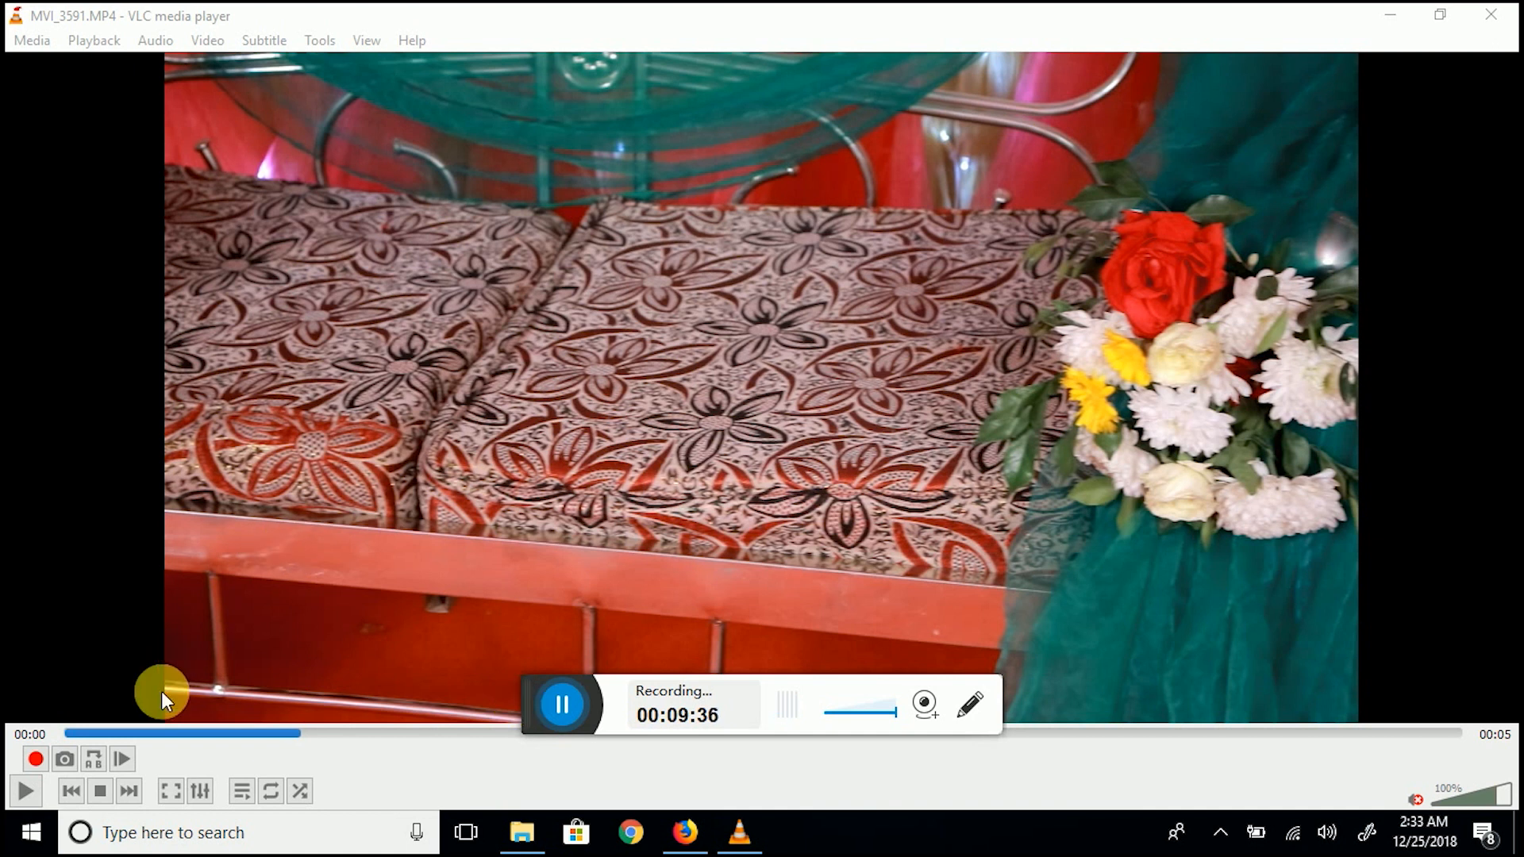
Step: Play the video, pause it on the flower bouquet at 00:03 and take a snapshot of that frame
click(26, 791)
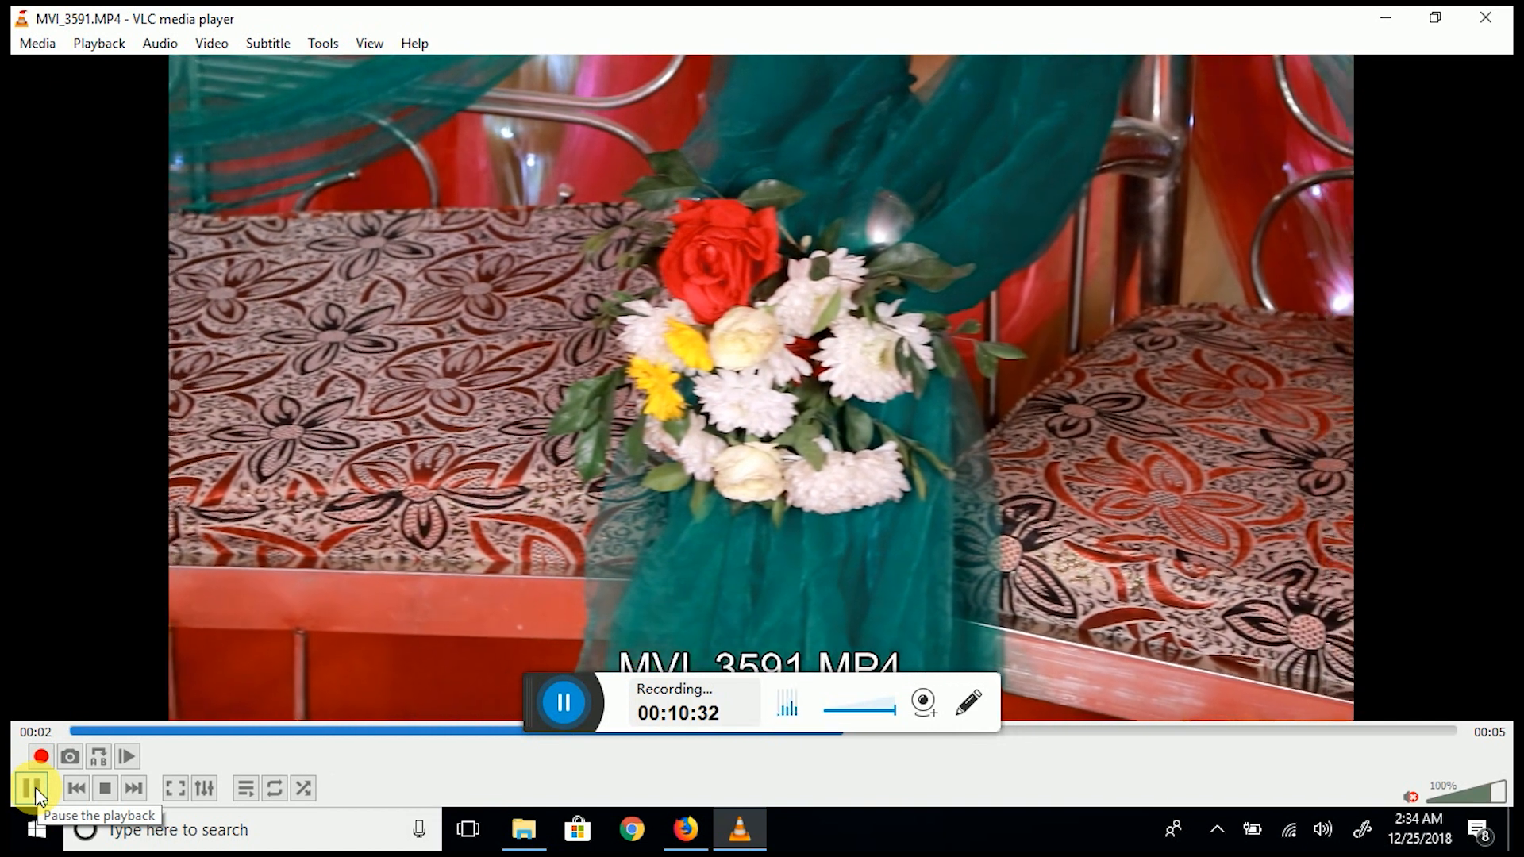
click(34, 787)
click(35, 787)
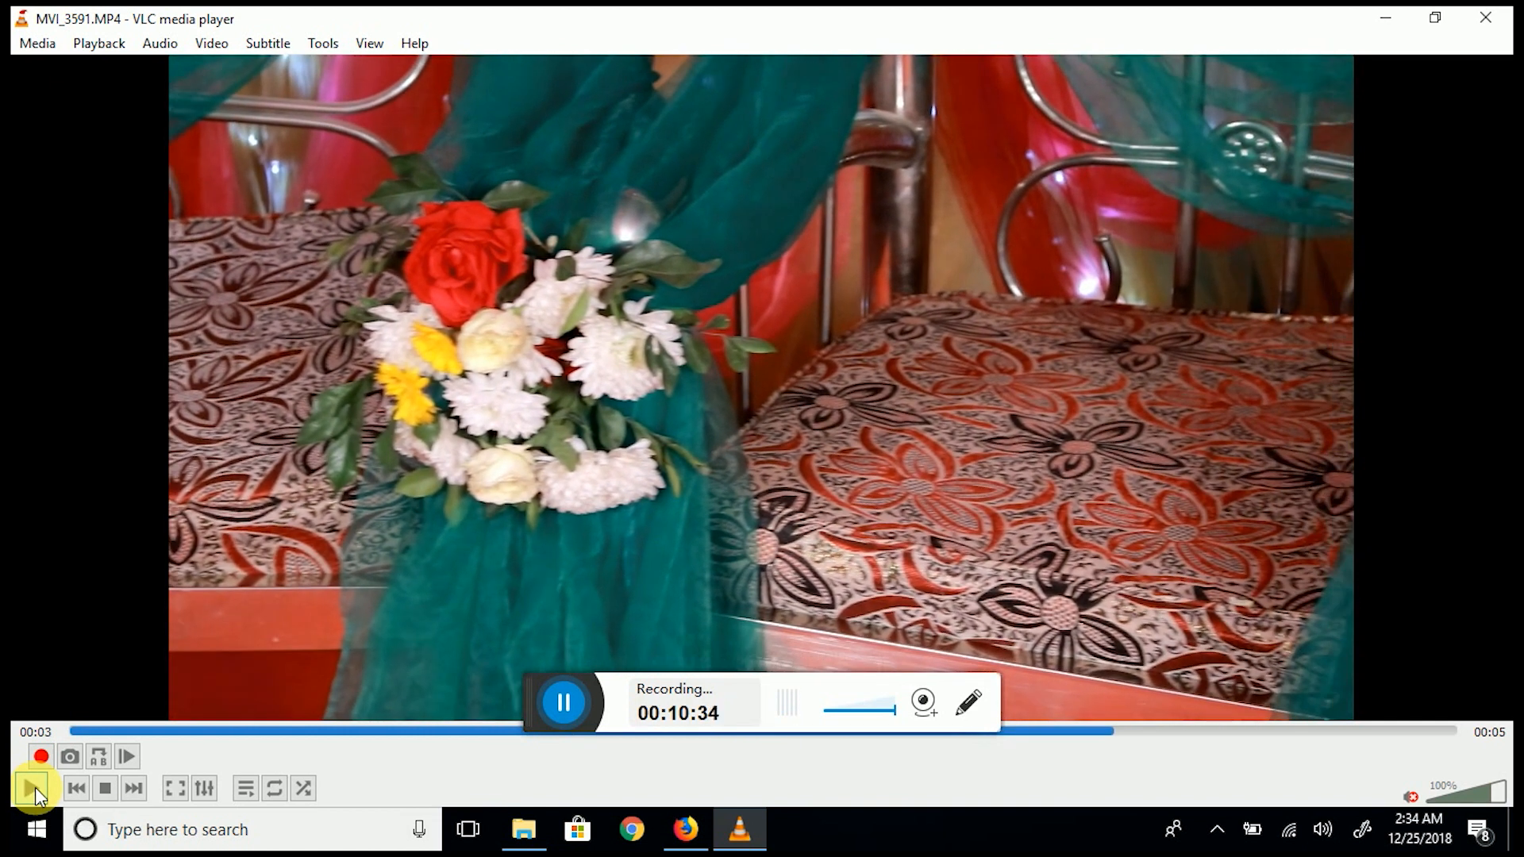
click(1086, 732)
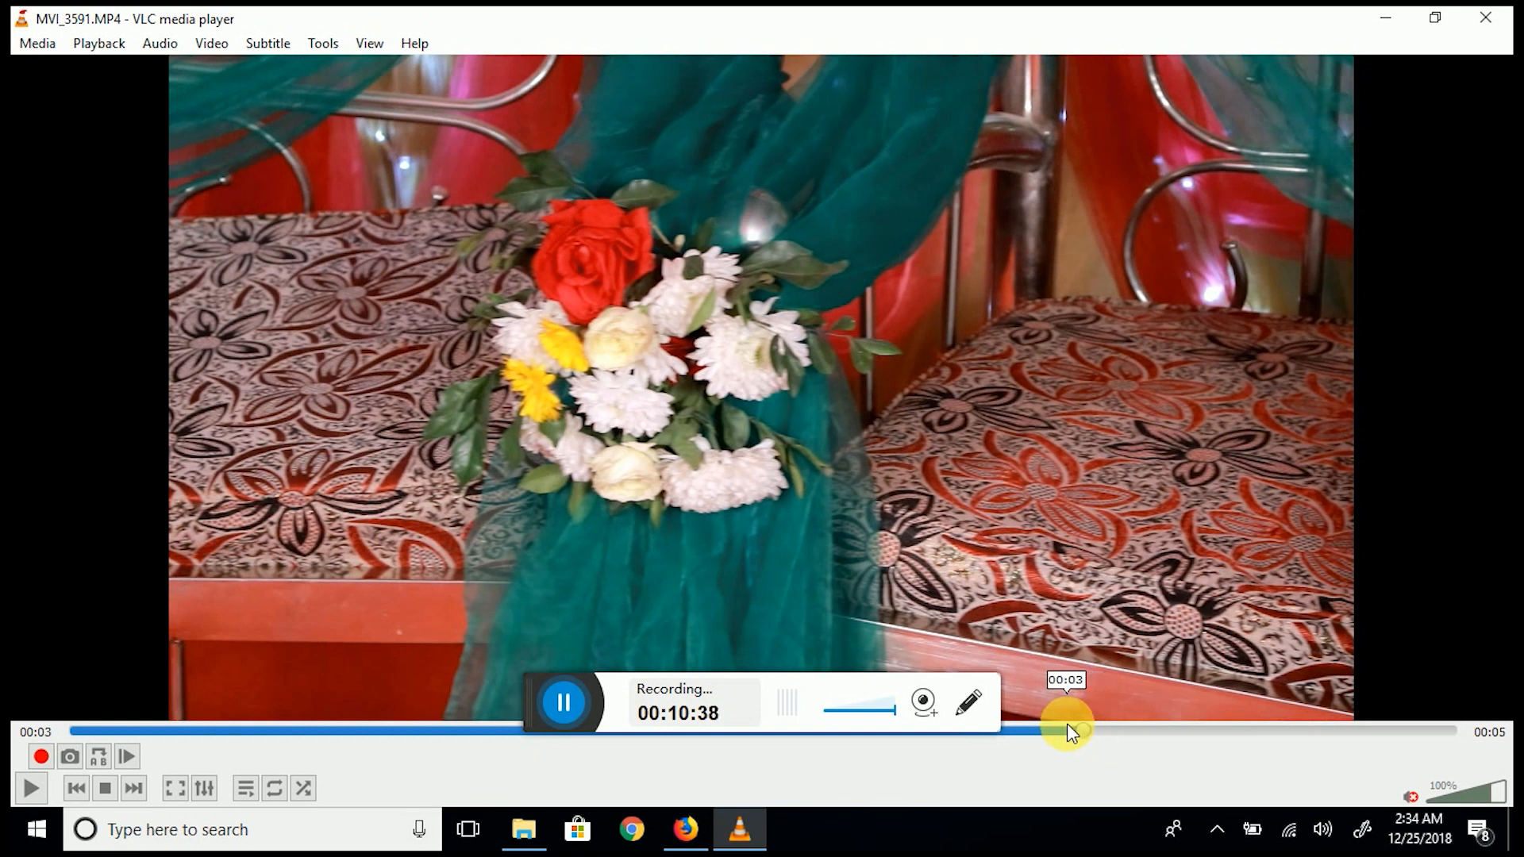
click(1061, 730)
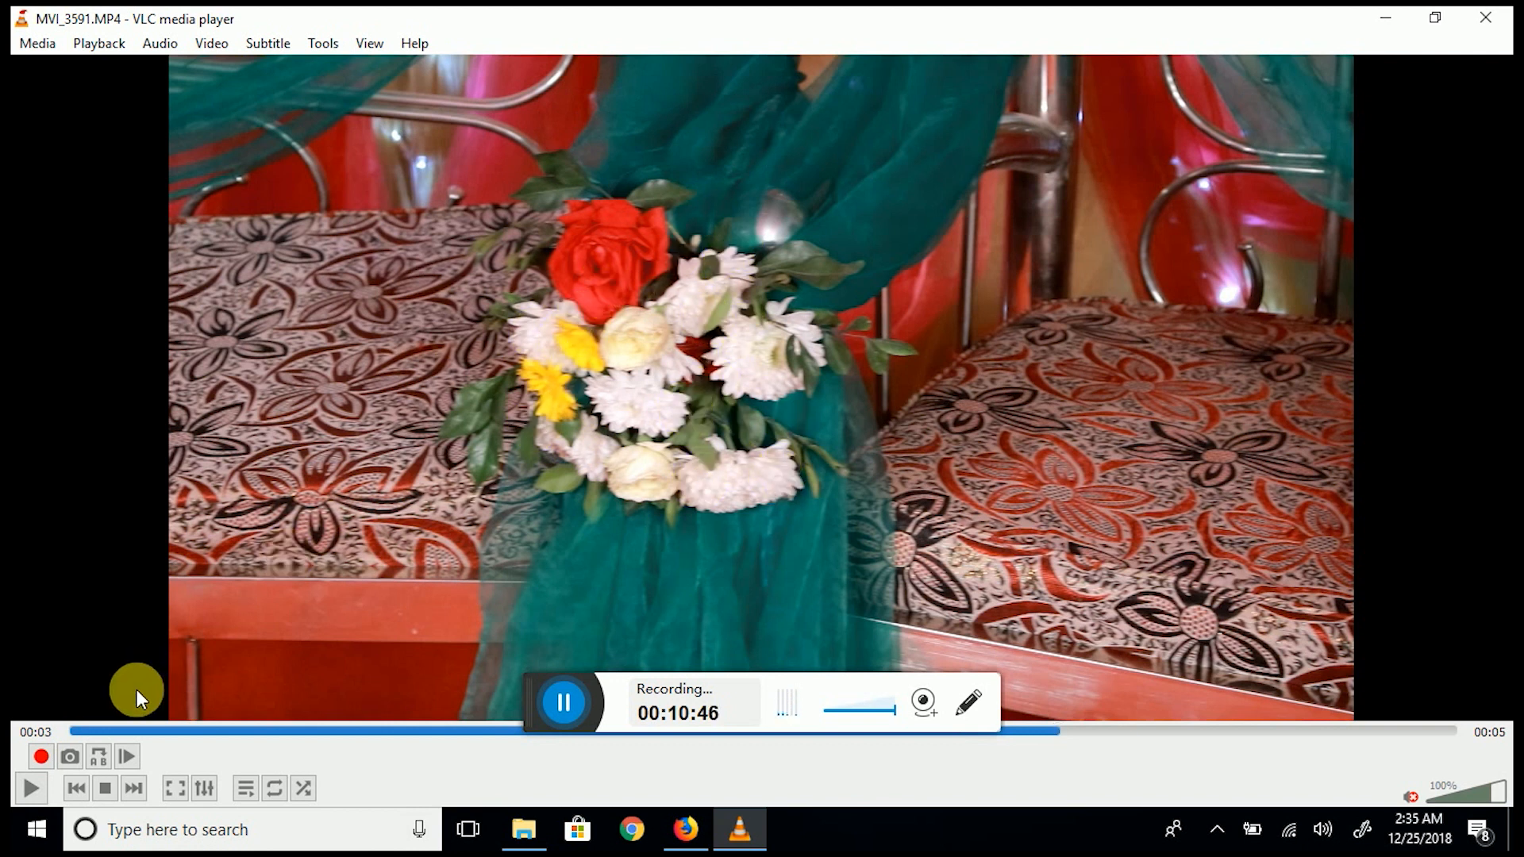
click(72, 756)
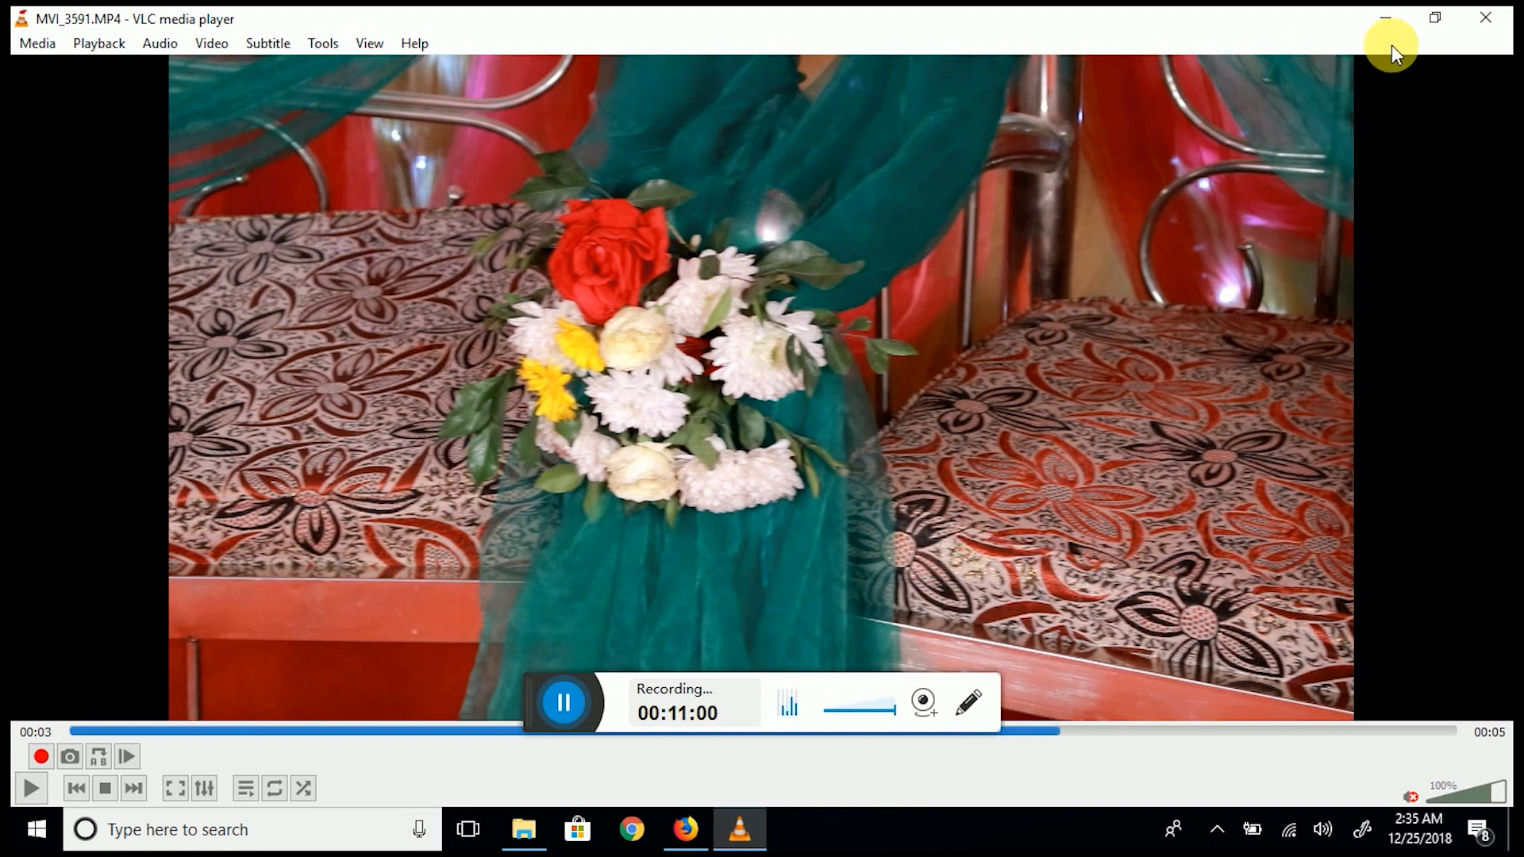
Step: Close the video player and open the Captured Photo folder on the desktop to see the snapshots
click(1494, 27)
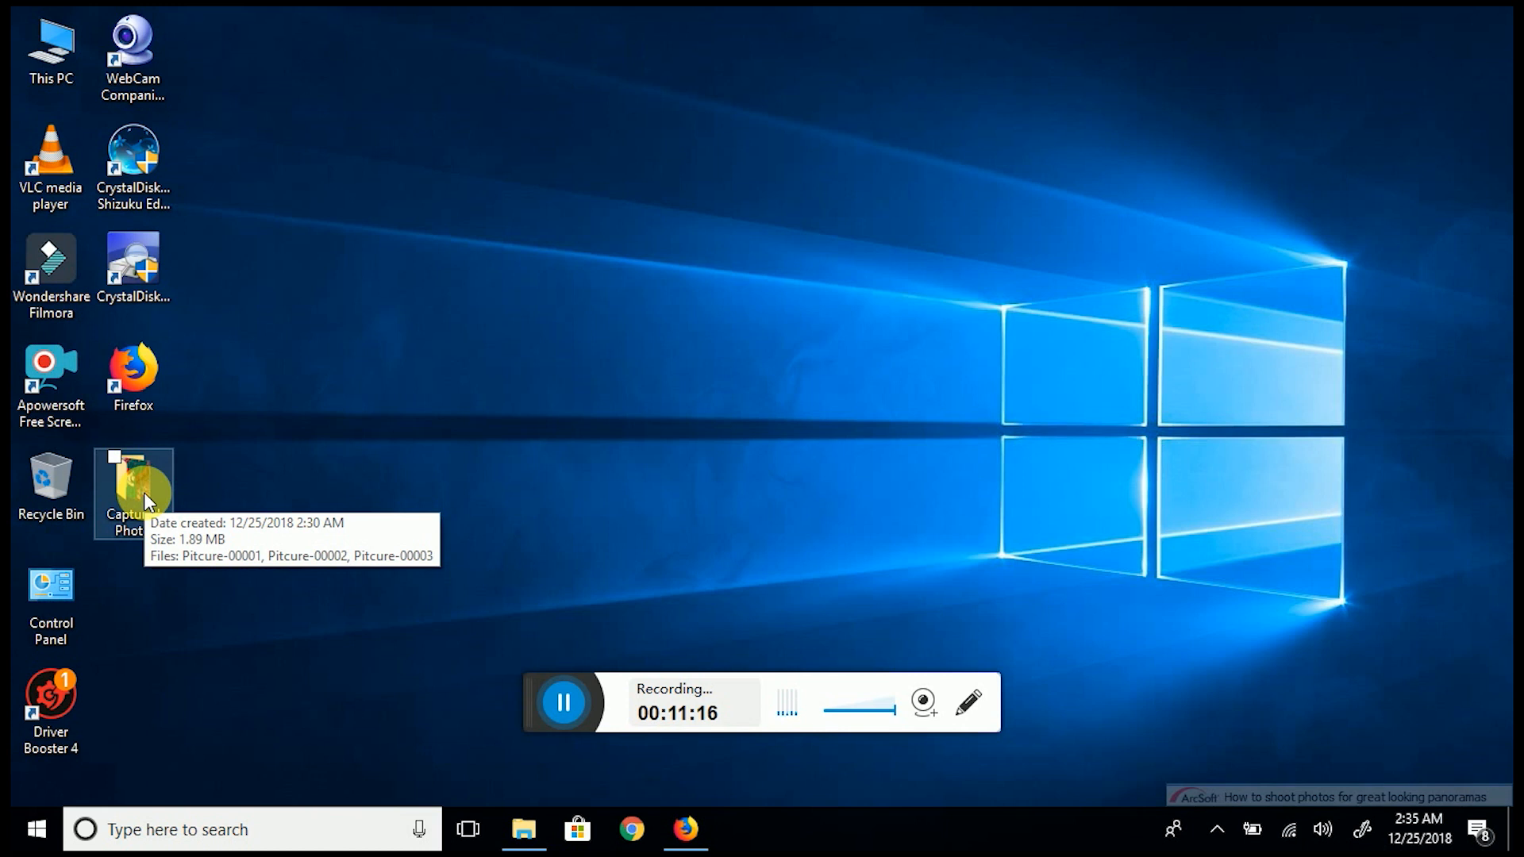
double_click(145, 492)
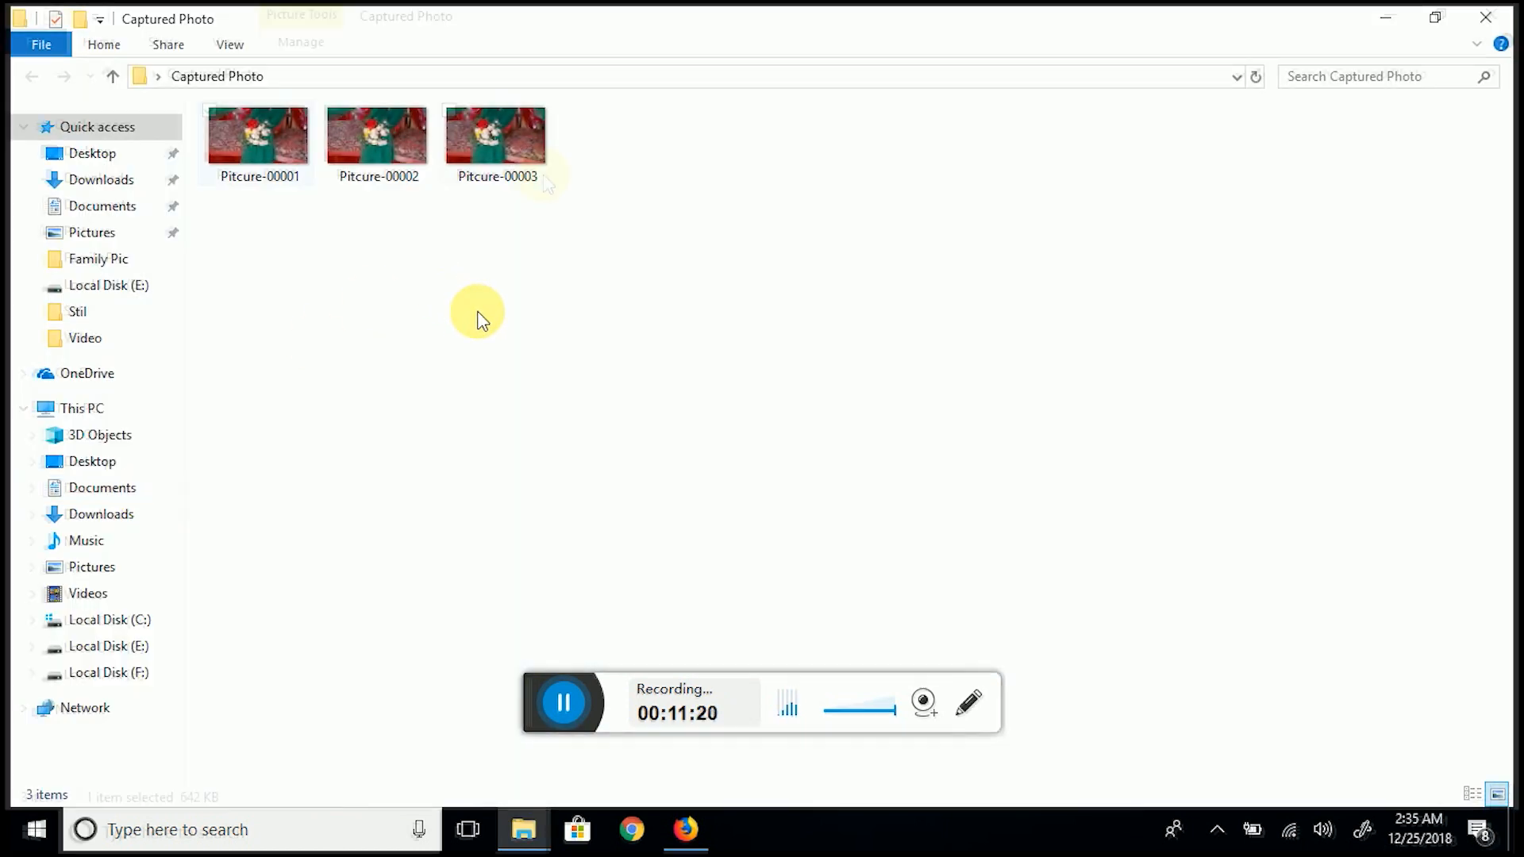
drag(480, 313, 383, 191)
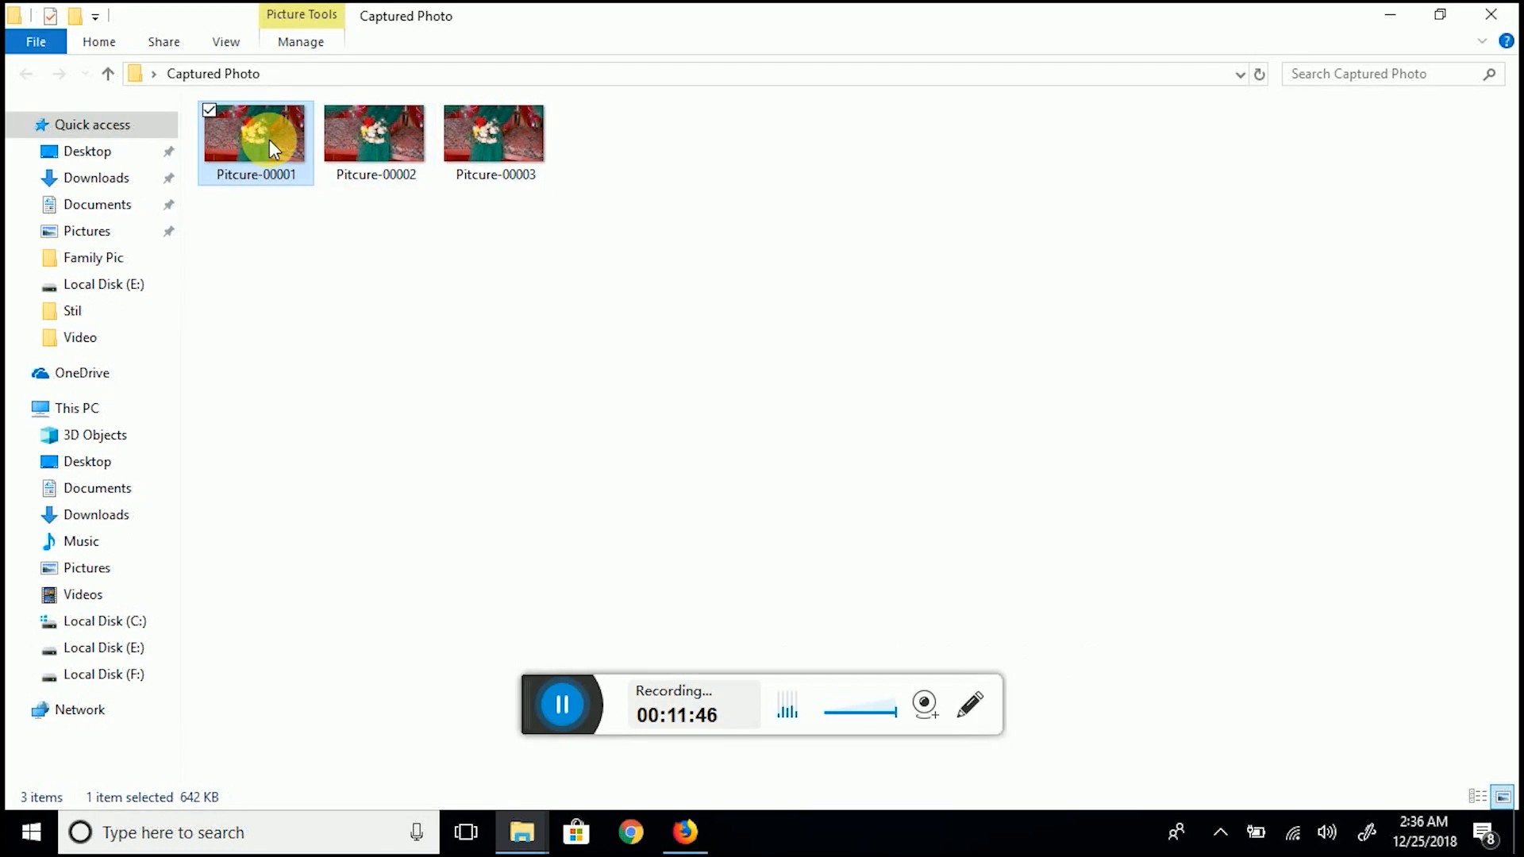
Step: Check the file properties of the Pitcure-00001 snapshot, close them and open the image in Photos
right_click(269, 140)
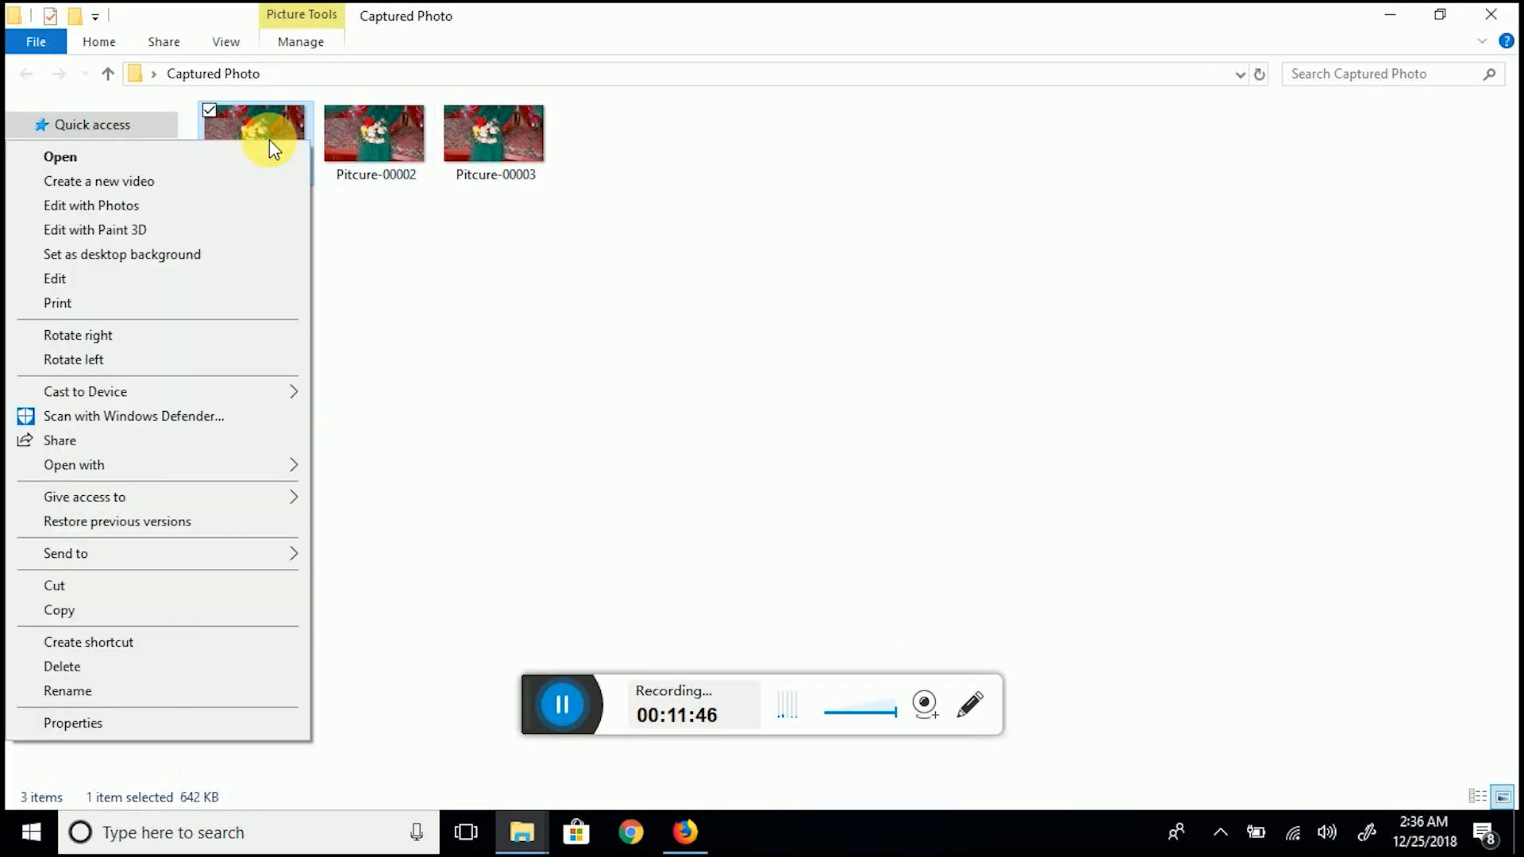
click(155, 737)
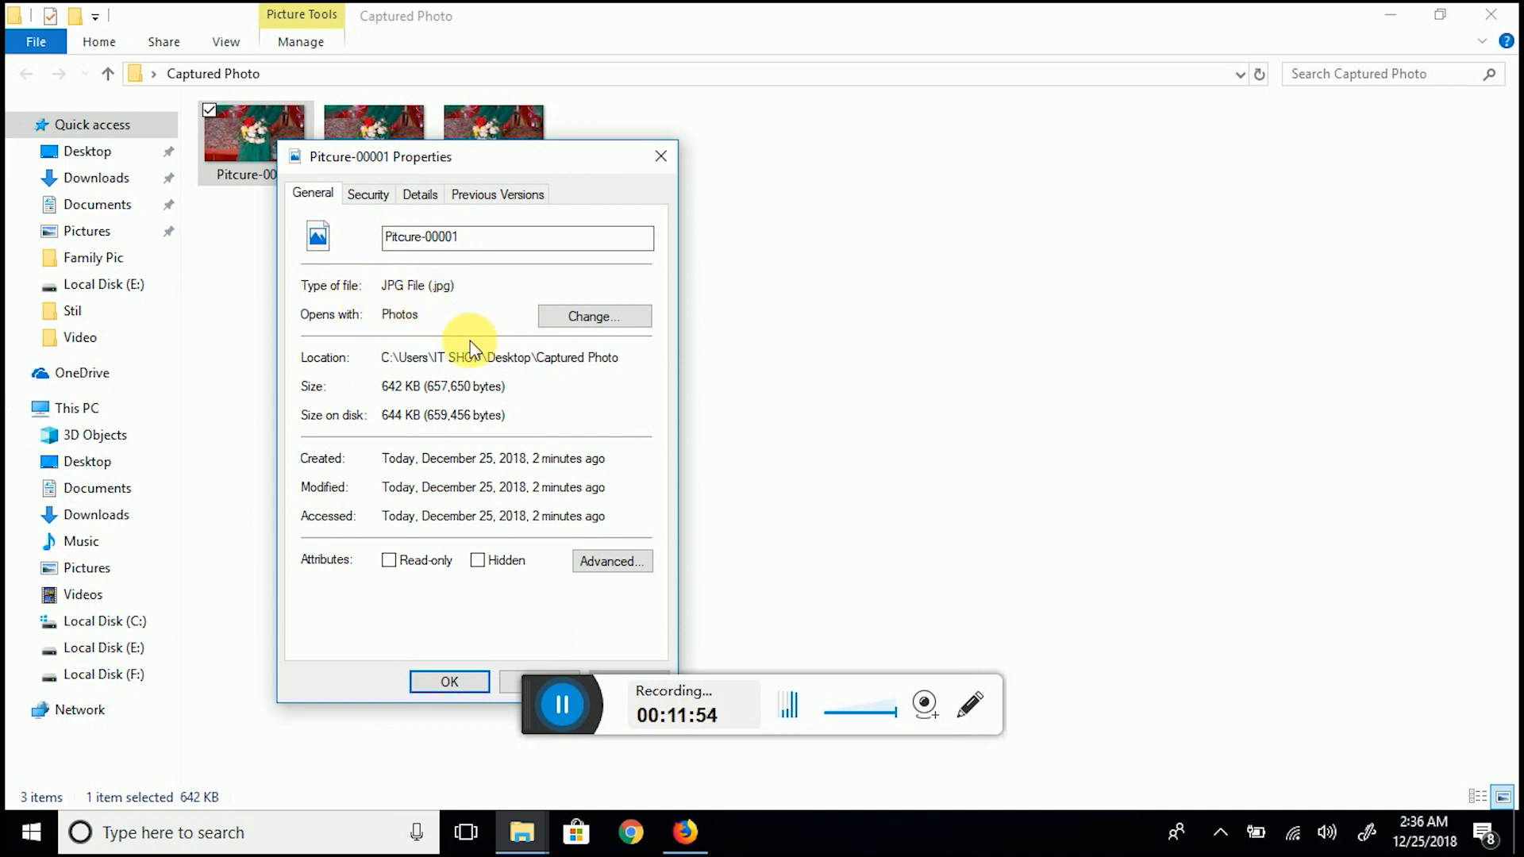
click(666, 154)
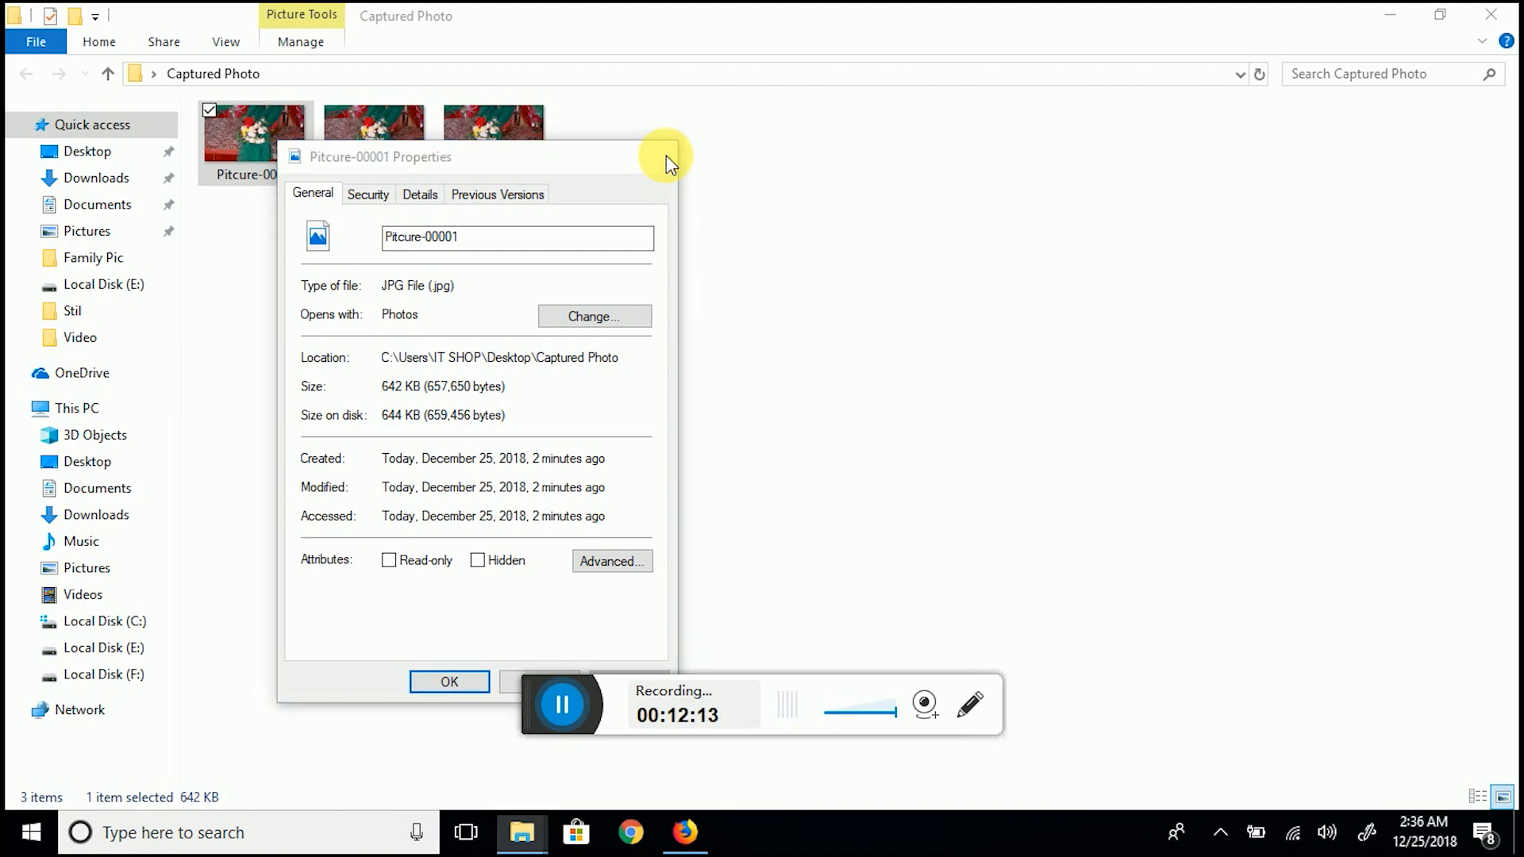
double_click(270, 147)
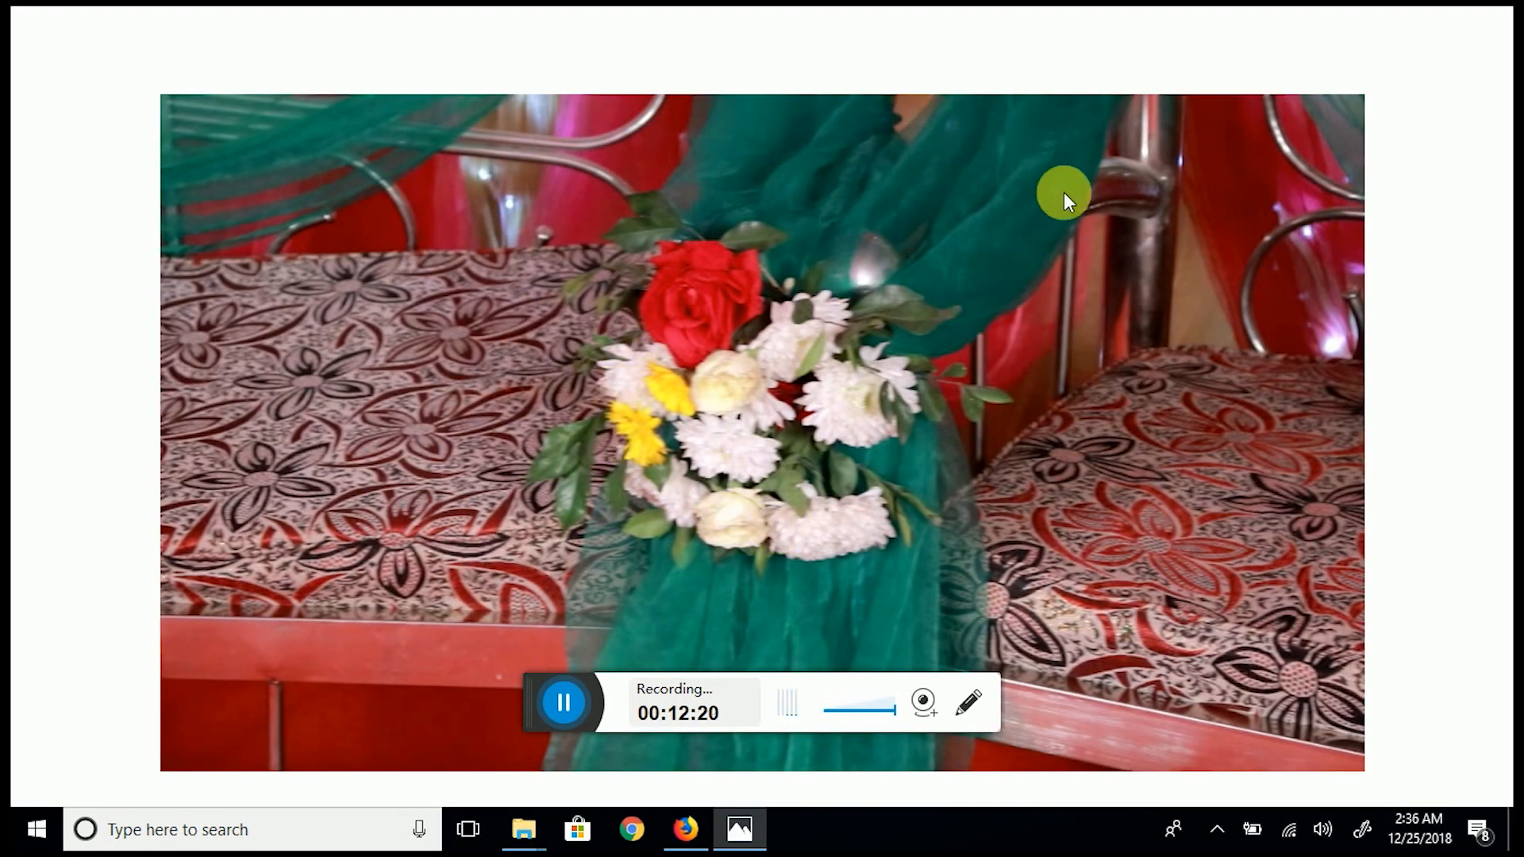
mouse_move(734, 390)
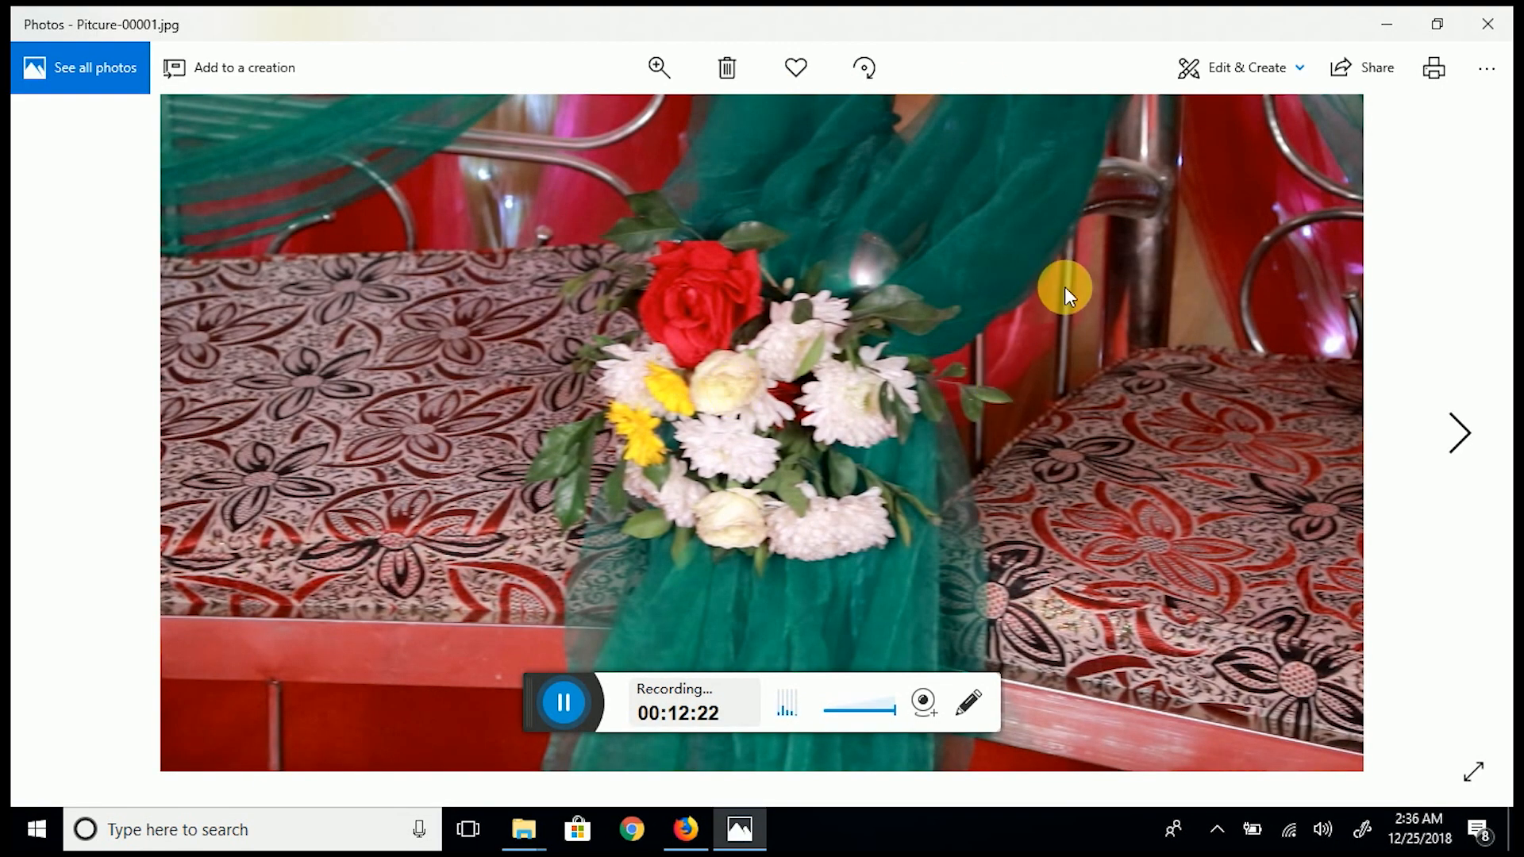